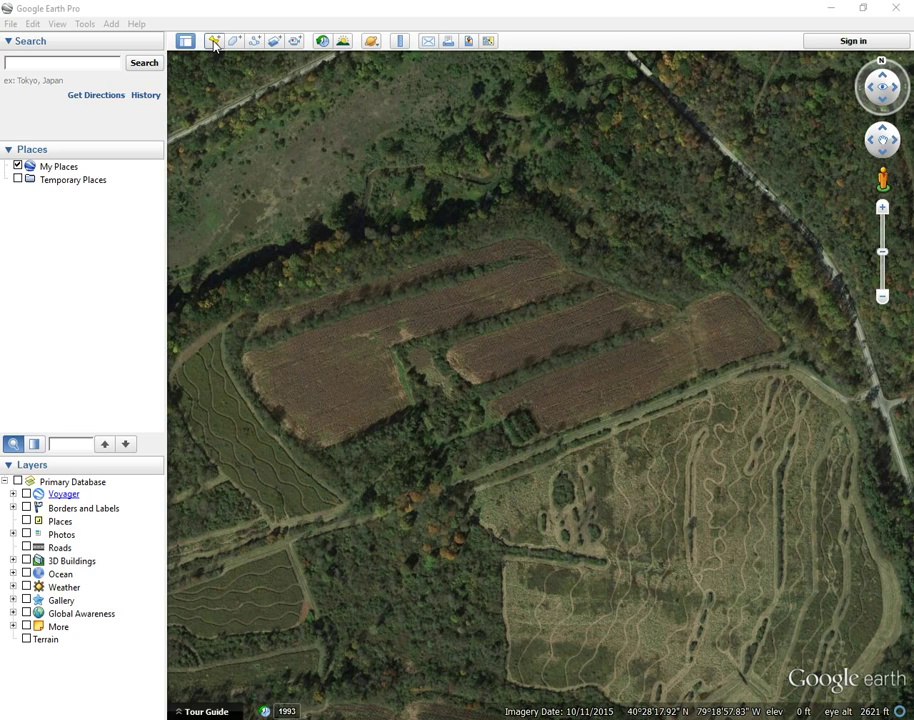
- Add a placemark in the woods just beyond the northeast corner of the uppermost brown field
click(214, 42)
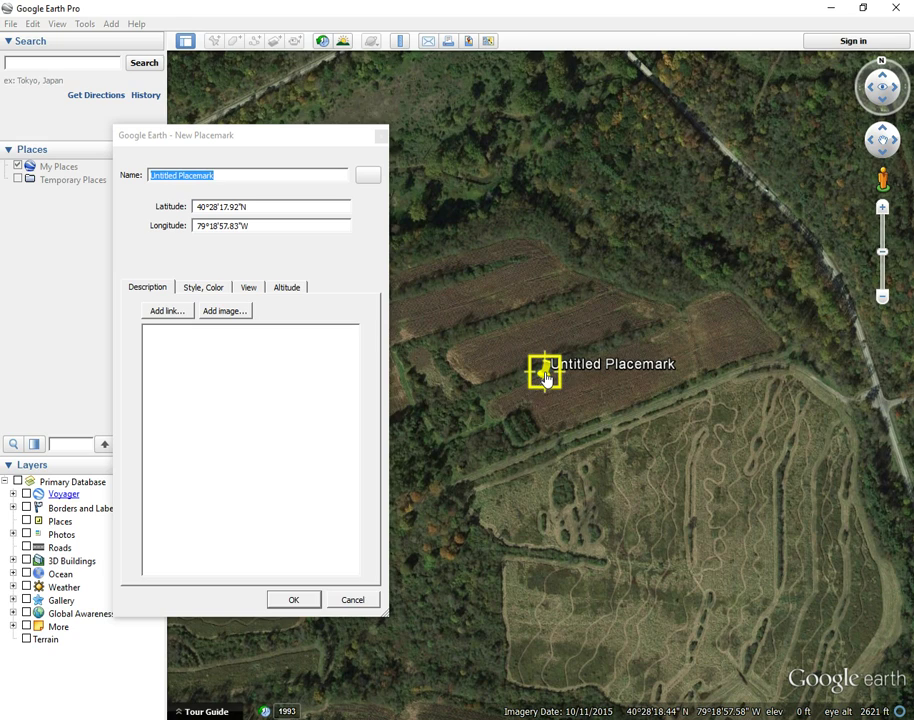
drag(545, 377, 584, 262)
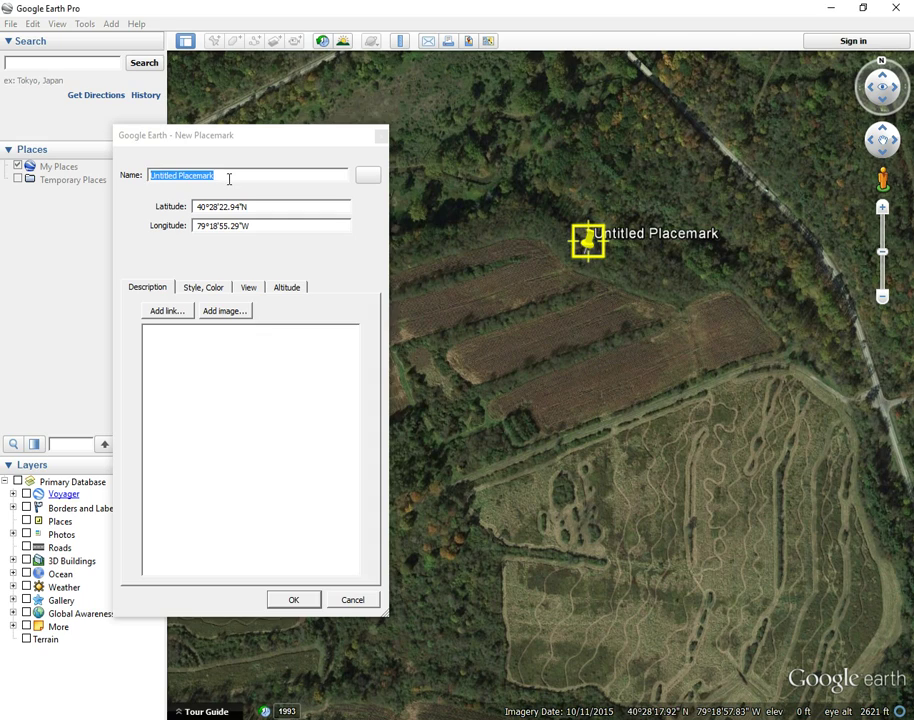
drag(238, 139, 212, 173)
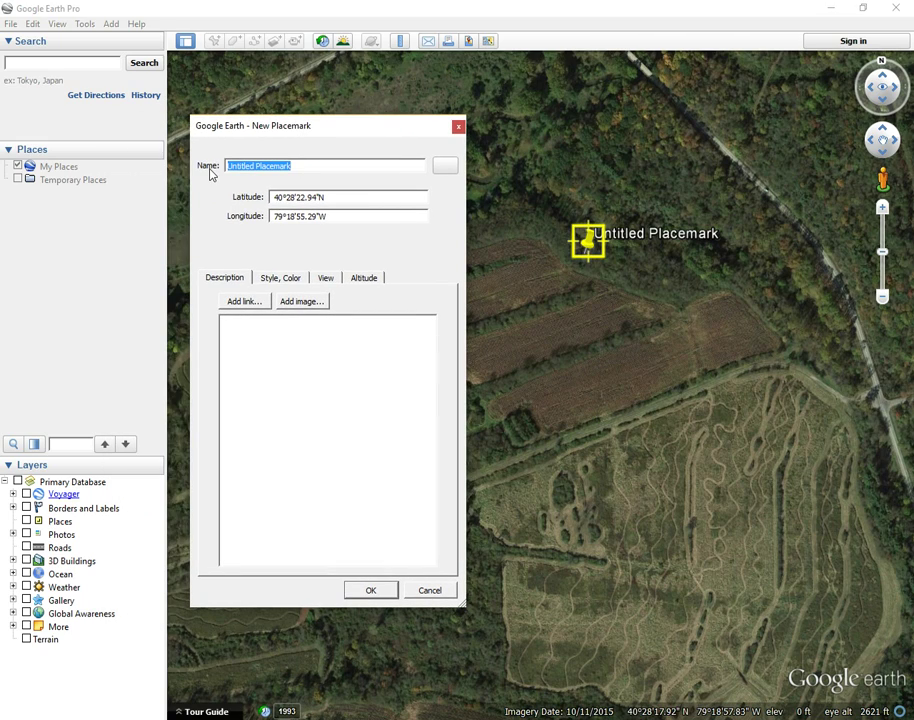
- Name the placemark "Deer Stand" and enter "Needs Repair" as its description
text(Deer Stand)
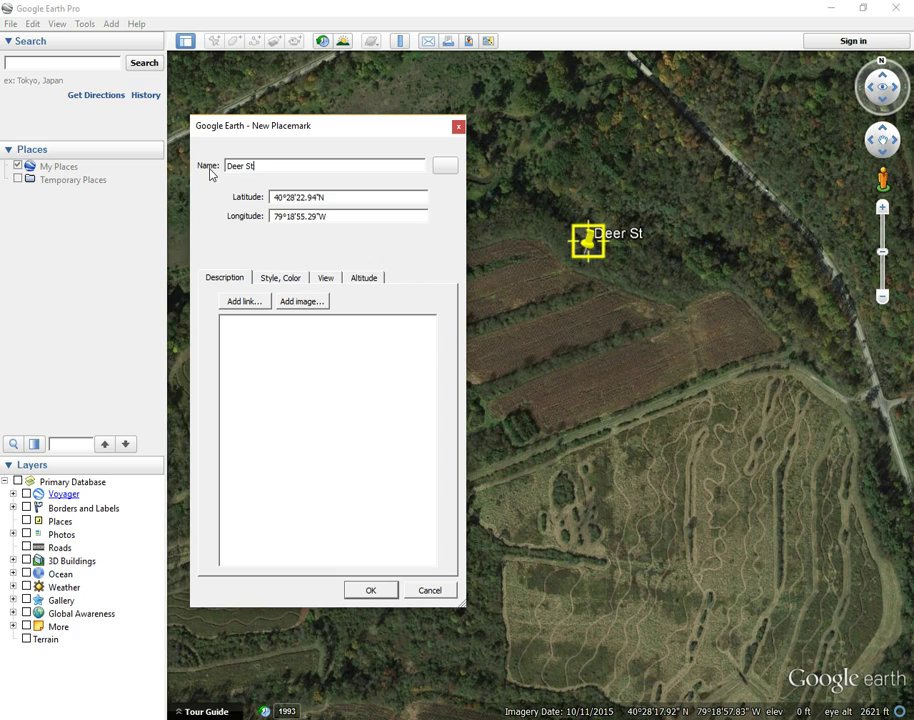
click(267, 357)
text(Needs Repair)
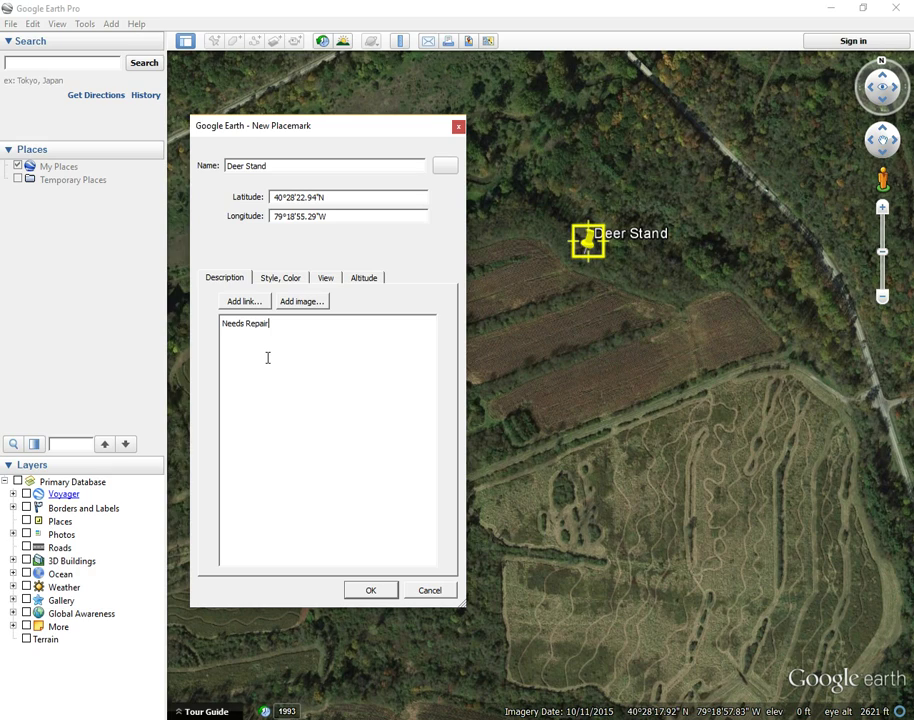
- Preview the blue pushpin and green paddle icons for the placemark, and choose the yellow pushpin
click(445, 168)
drag(386, 112, 465, 117)
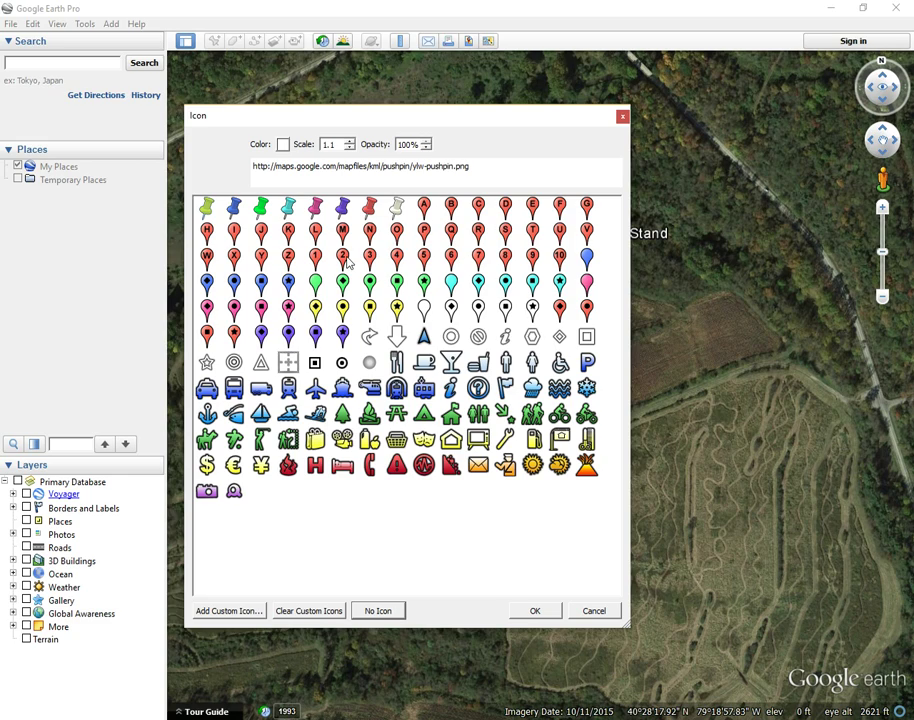
click(234, 207)
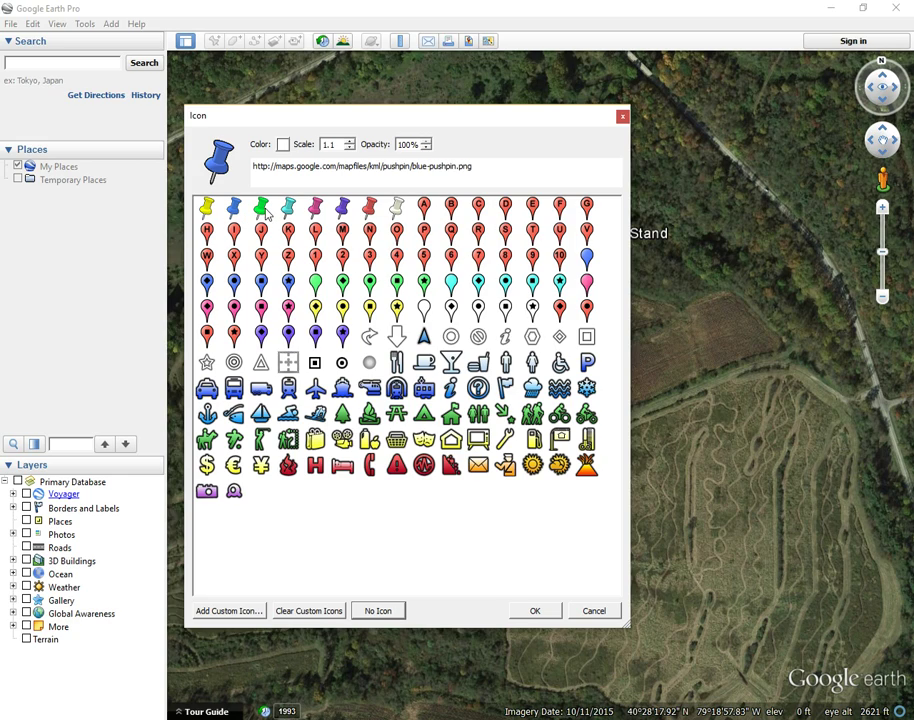
click(206, 207)
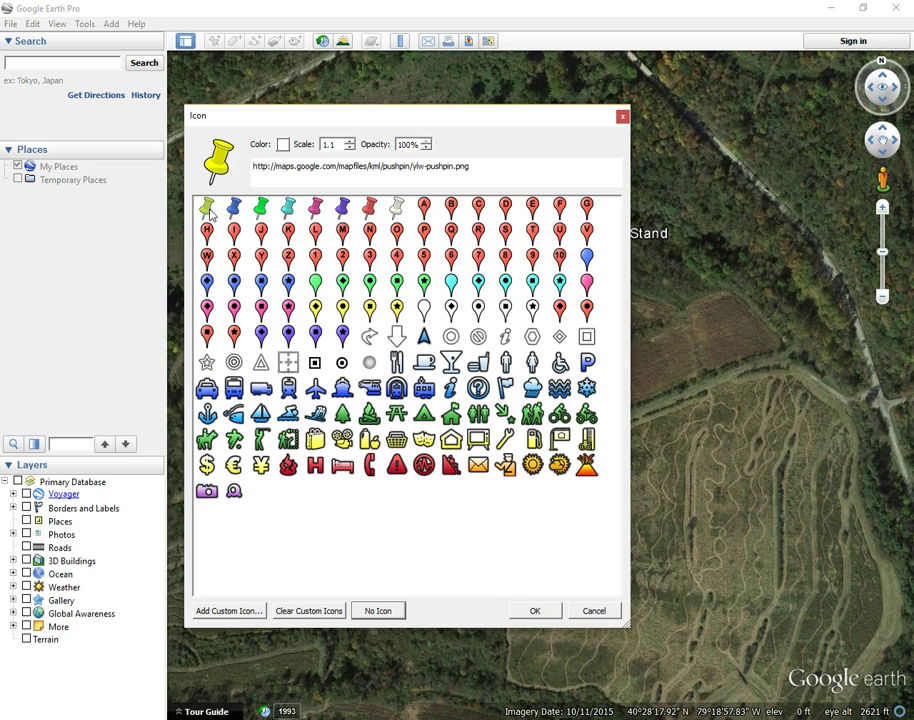
click(315, 285)
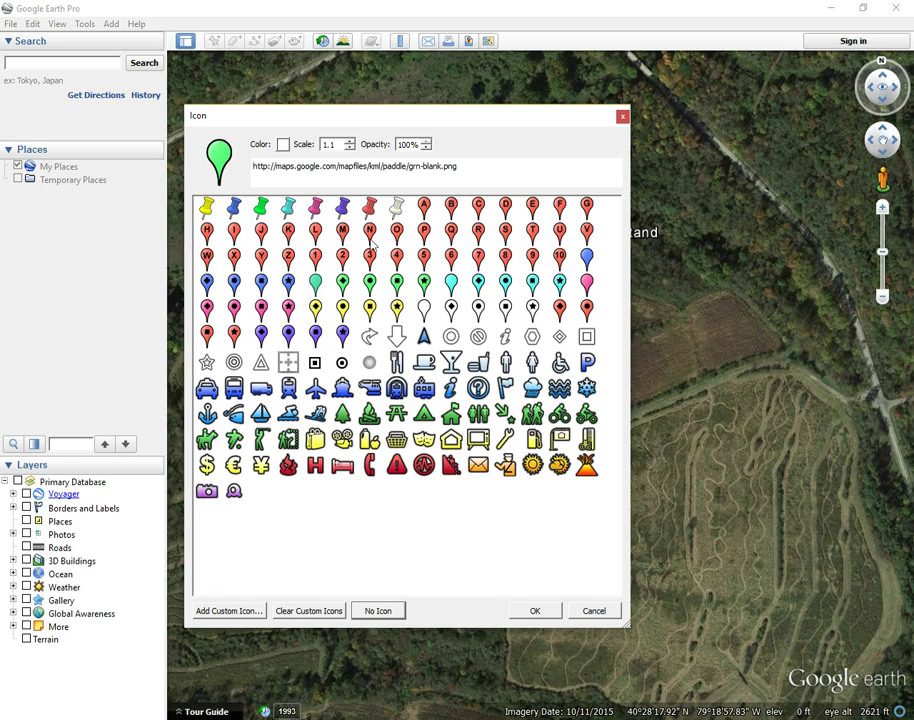
click(206, 207)
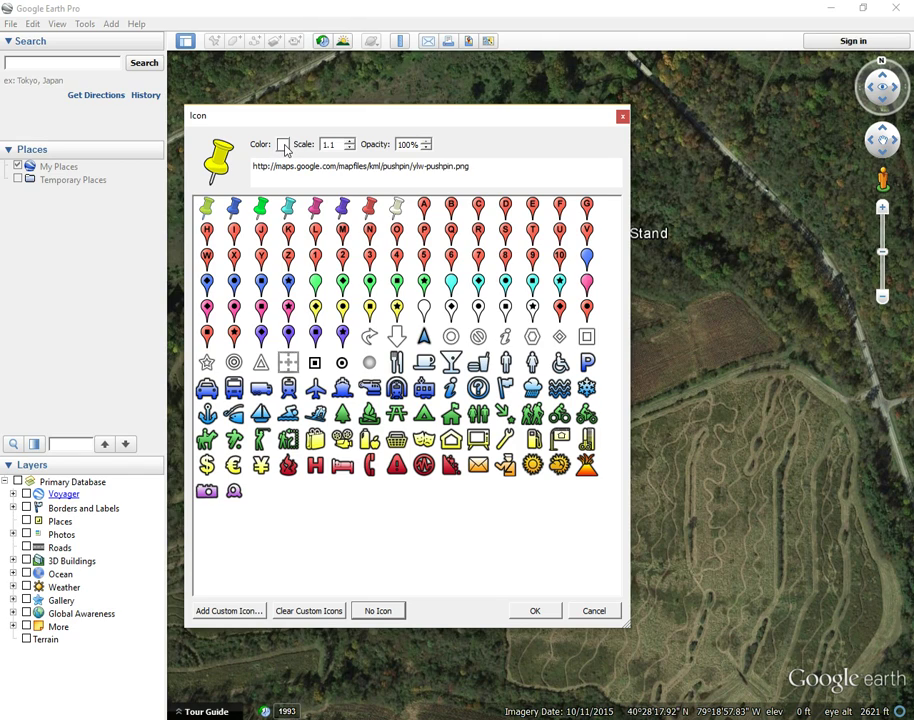
- Set the placemark icon's color to orange and its scale to 1.0, and save the placemark
click(283, 145)
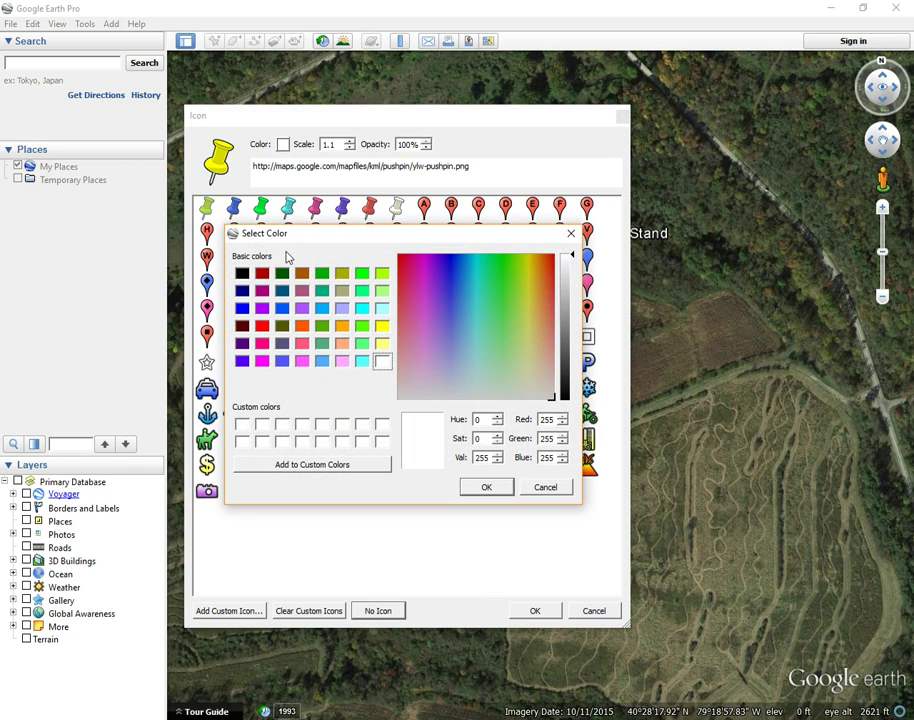
click(302, 326)
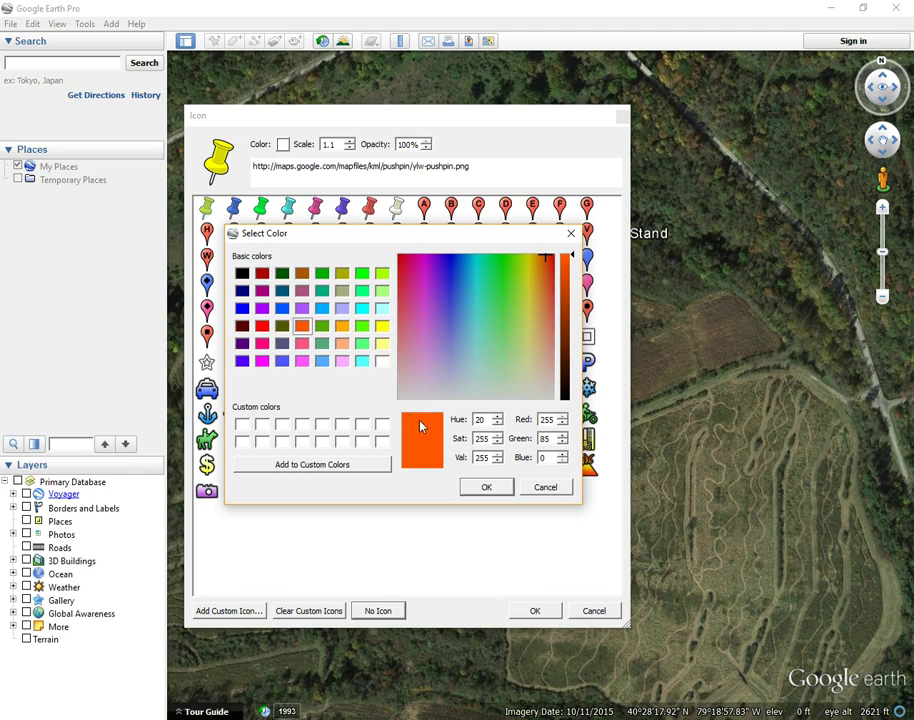
click(484, 490)
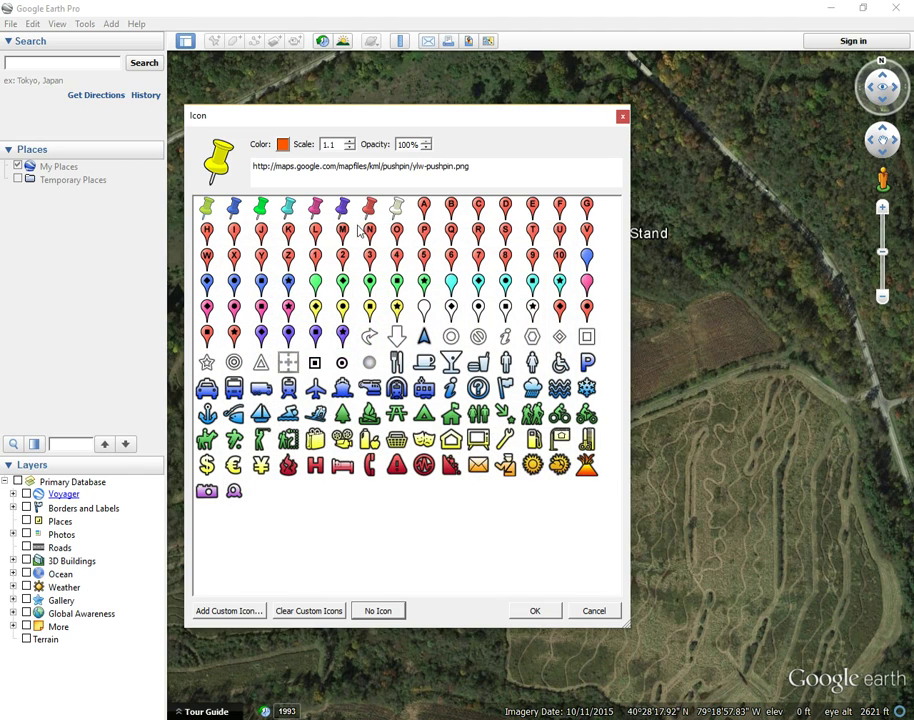
click(349, 148)
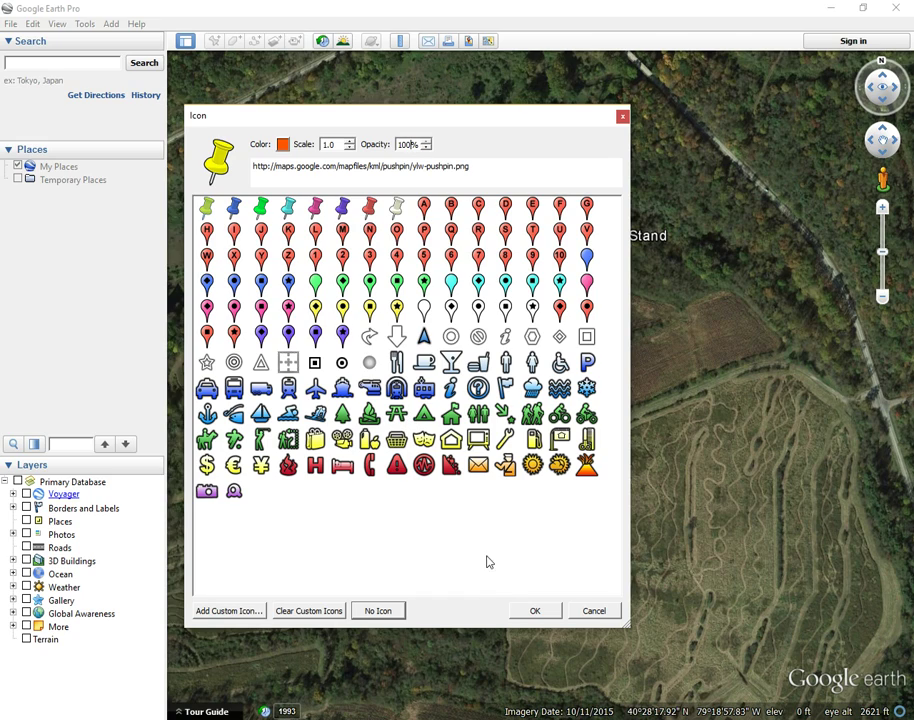
click(535, 612)
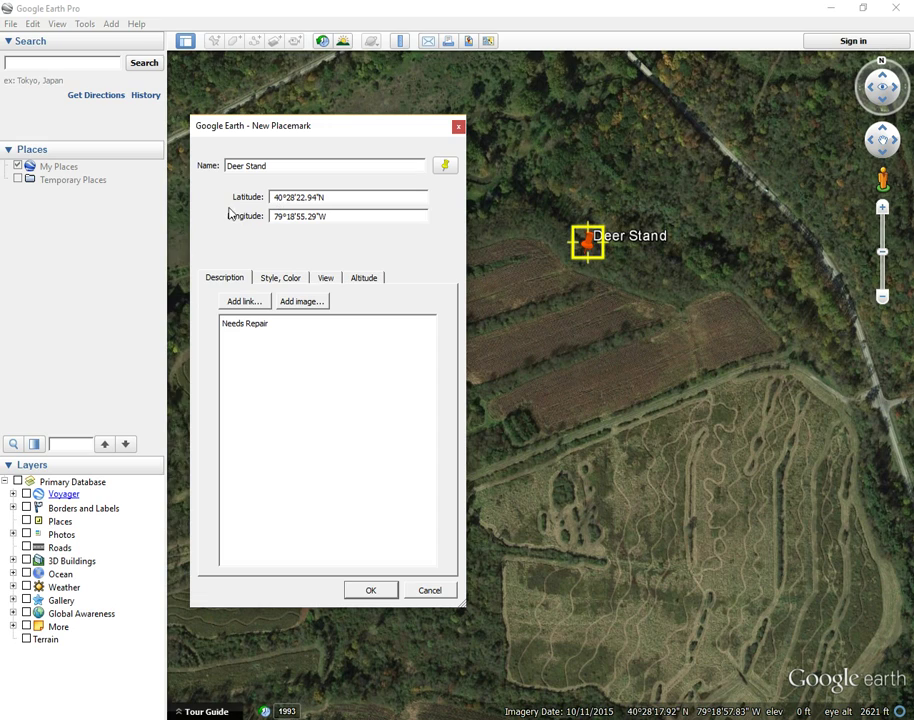
click(371, 591)
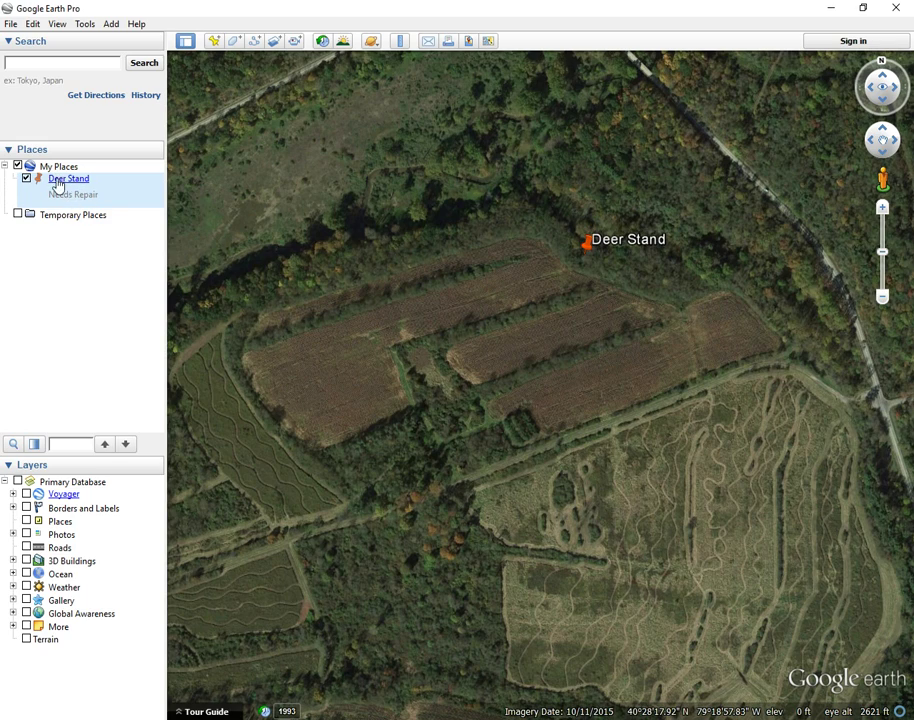
- Start a new polygon and trace the northern edge and western end of the middle field, from its northeast corner to its southwest corner
click(235, 43)
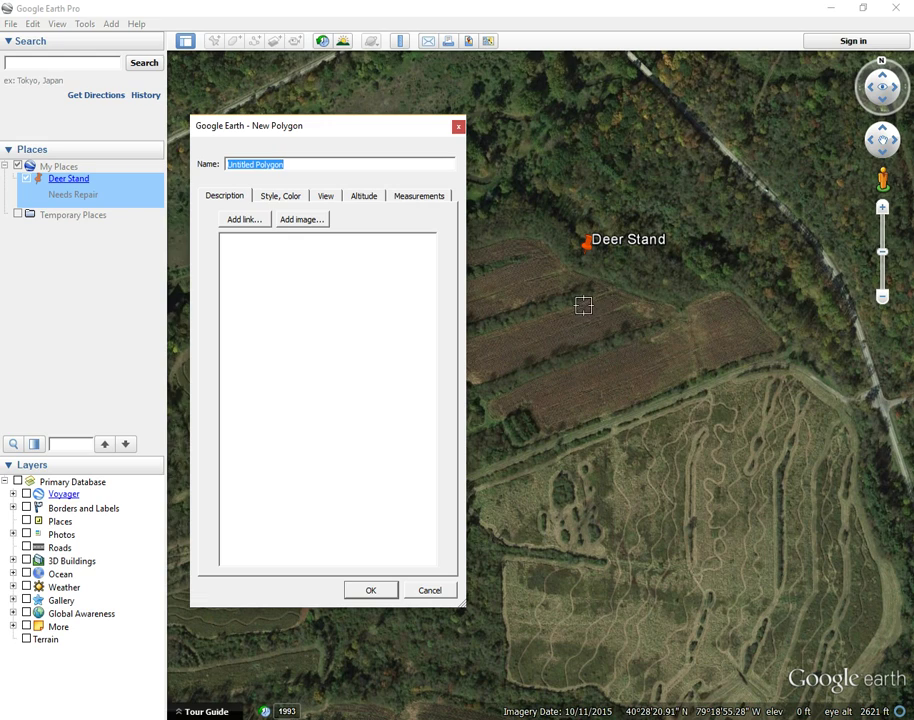
drag(384, 133, 258, 134)
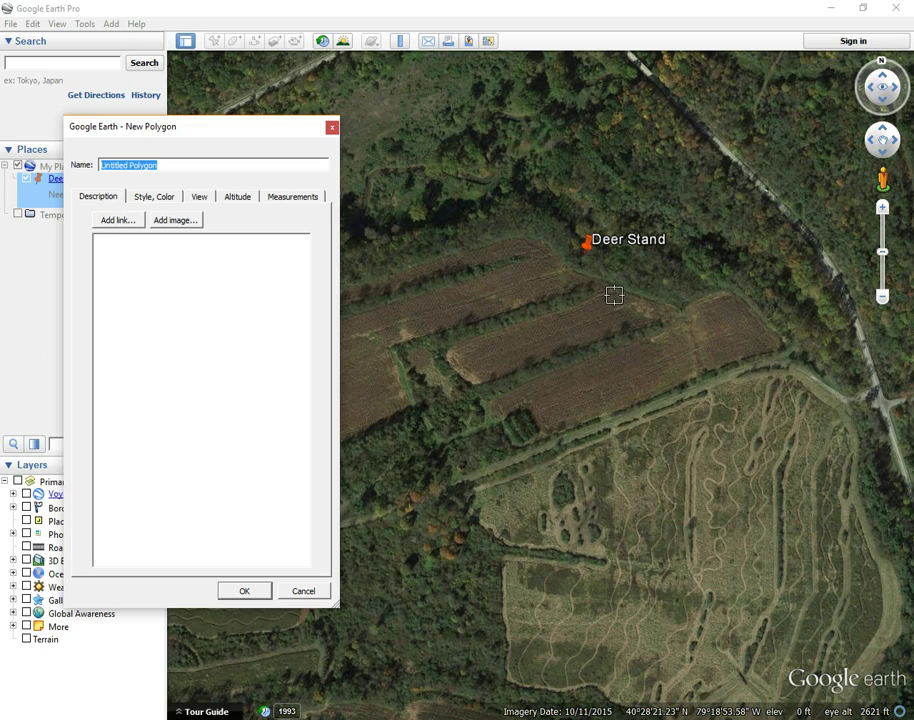
click(613, 287)
click(571, 307)
click(541, 317)
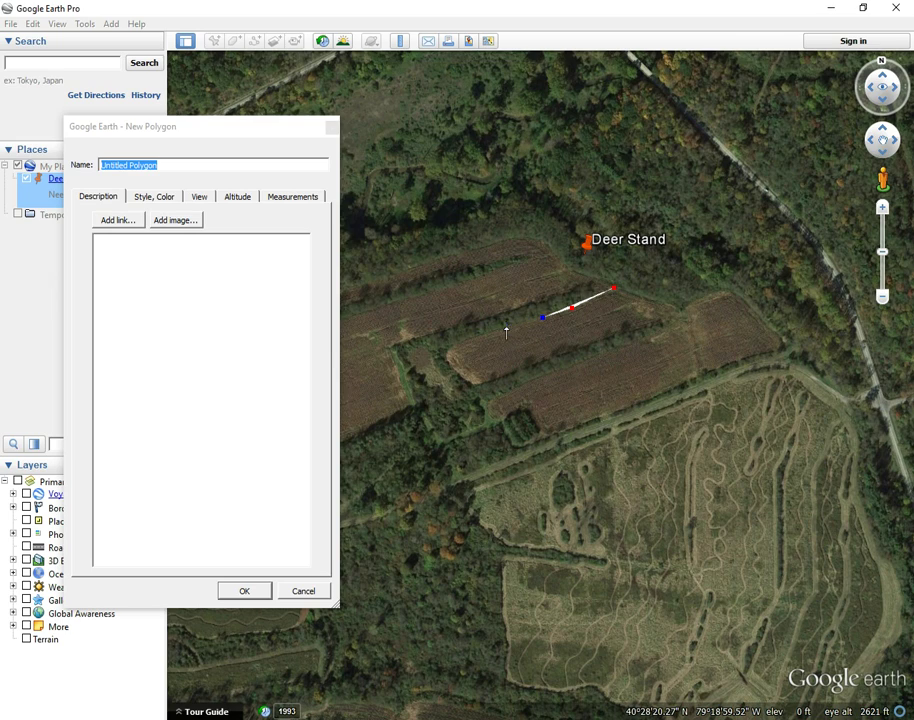
click(506, 326)
click(478, 337)
click(460, 341)
click(449, 350)
click(449, 358)
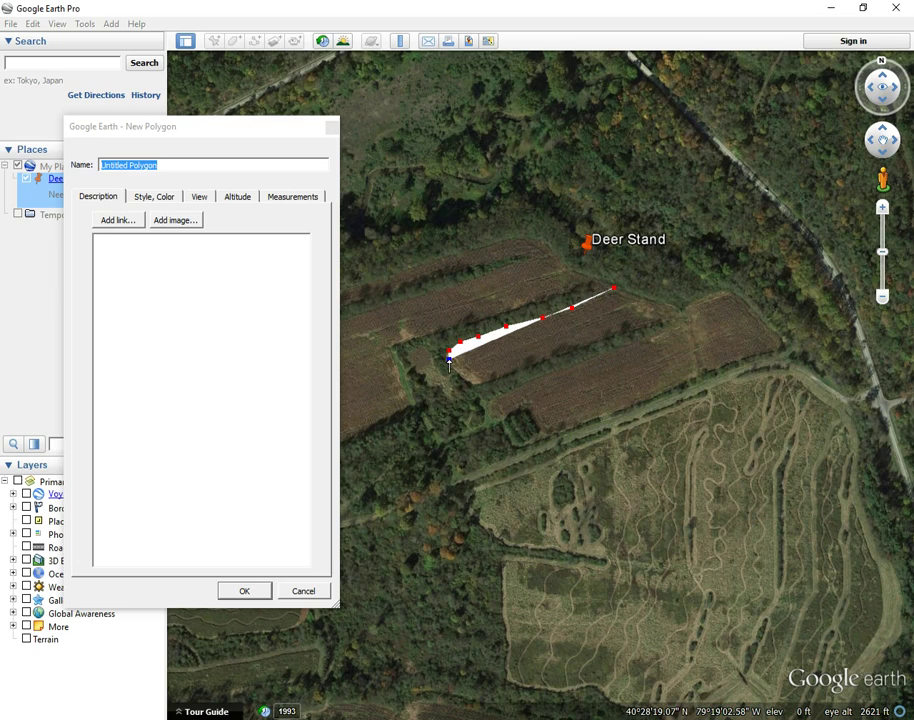
click(456, 371)
click(477, 384)
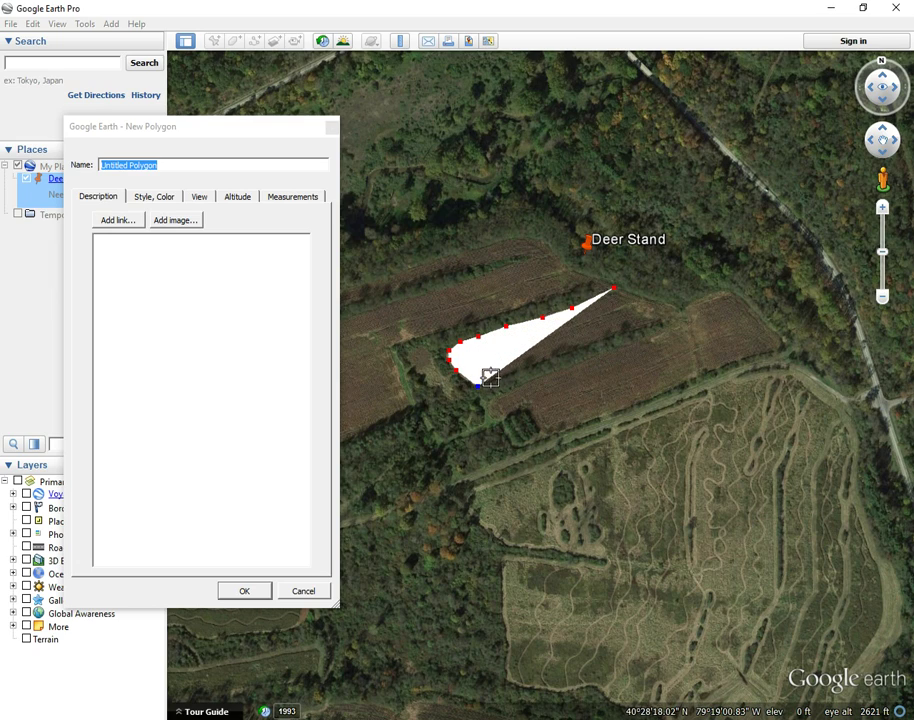
click(517, 372)
click(550, 358)
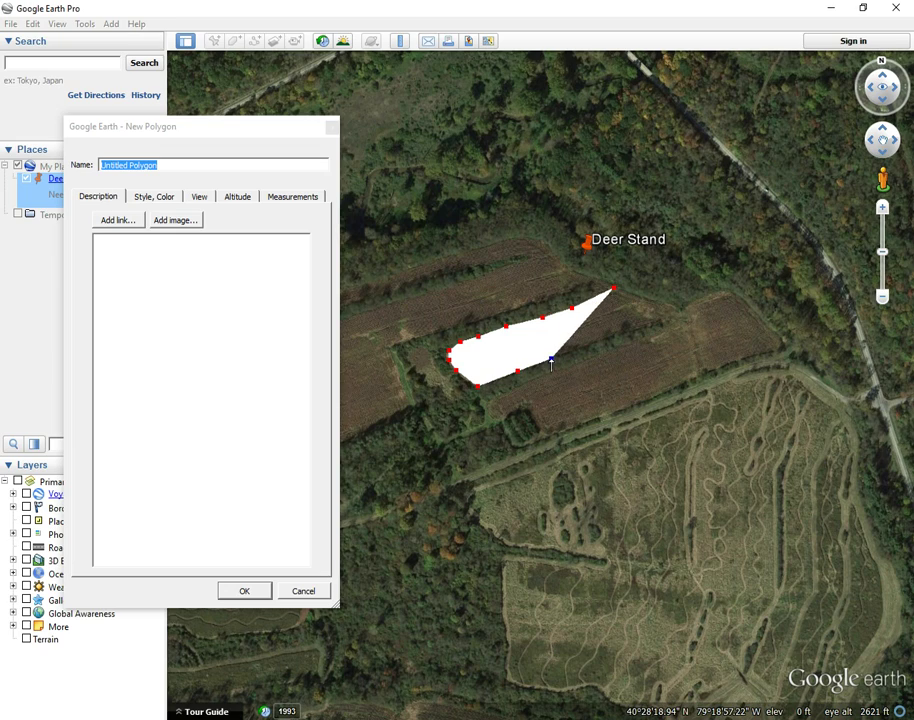
click(555, 338)
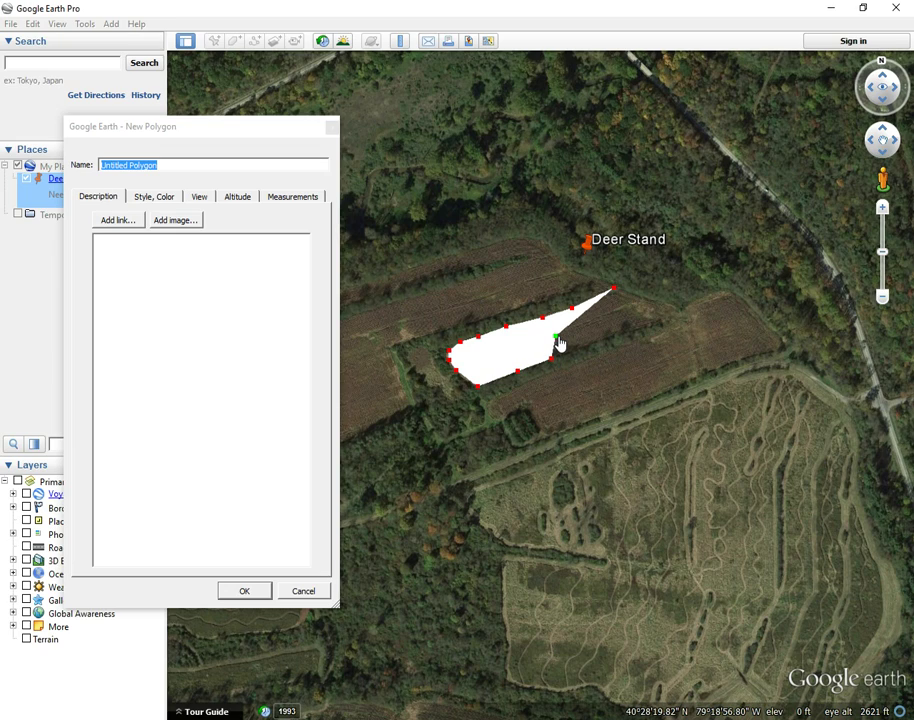
right_click(556, 339)
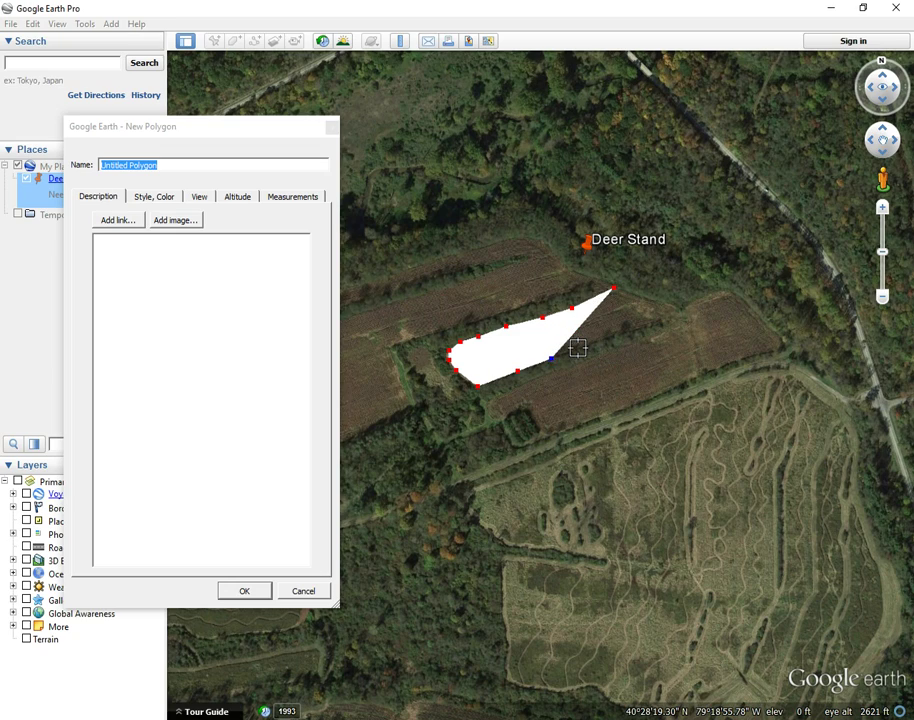
right_click(578, 348)
right_click(547, 360)
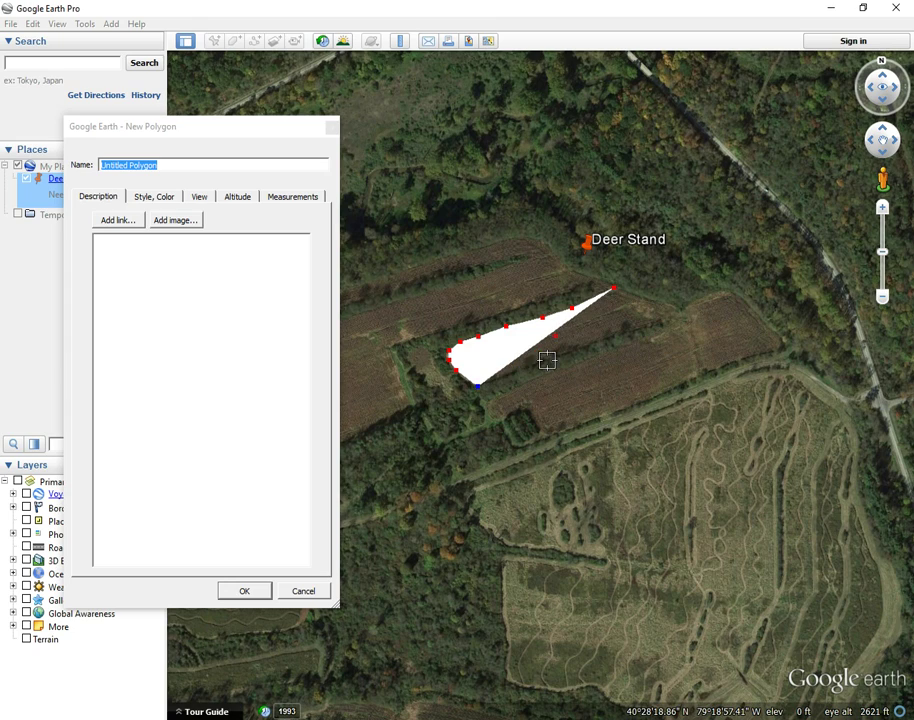
mouse_move(452, 366)
mouse_down()
mouse_move(459, 380)
mouse_move(480, 384)
mouse_move(478, 394)
mouse_move(455, 369)
mouse_up()
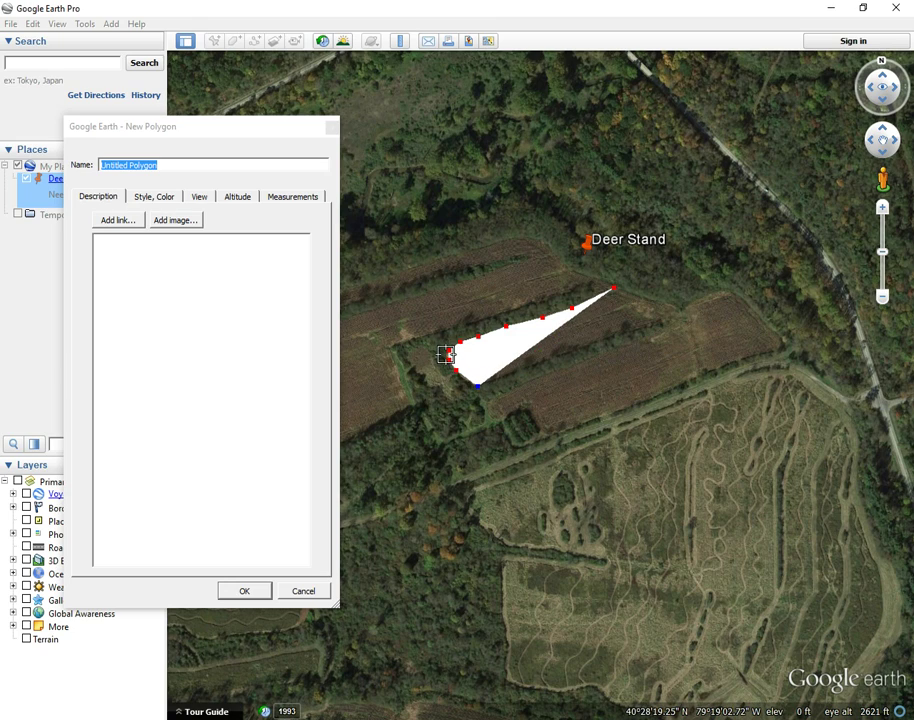
- Trace the middle field's southern edge and eastern end back to the polygon's starting point
click(518, 369)
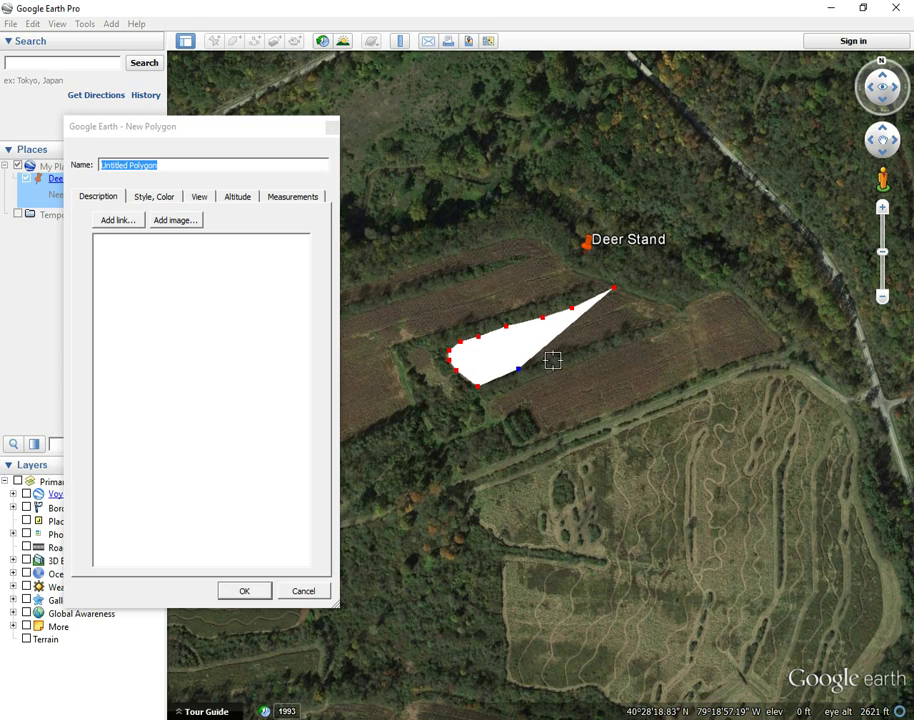
click(552, 360)
click(604, 335)
click(641, 326)
click(655, 318)
click(674, 309)
click(648, 301)
click(635, 296)
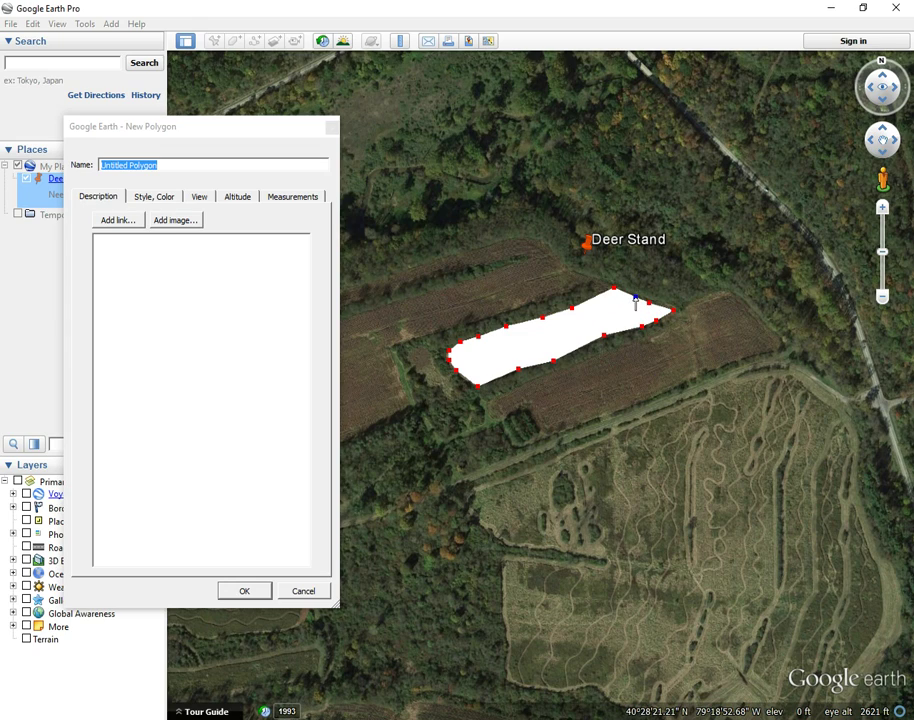
click(625, 292)
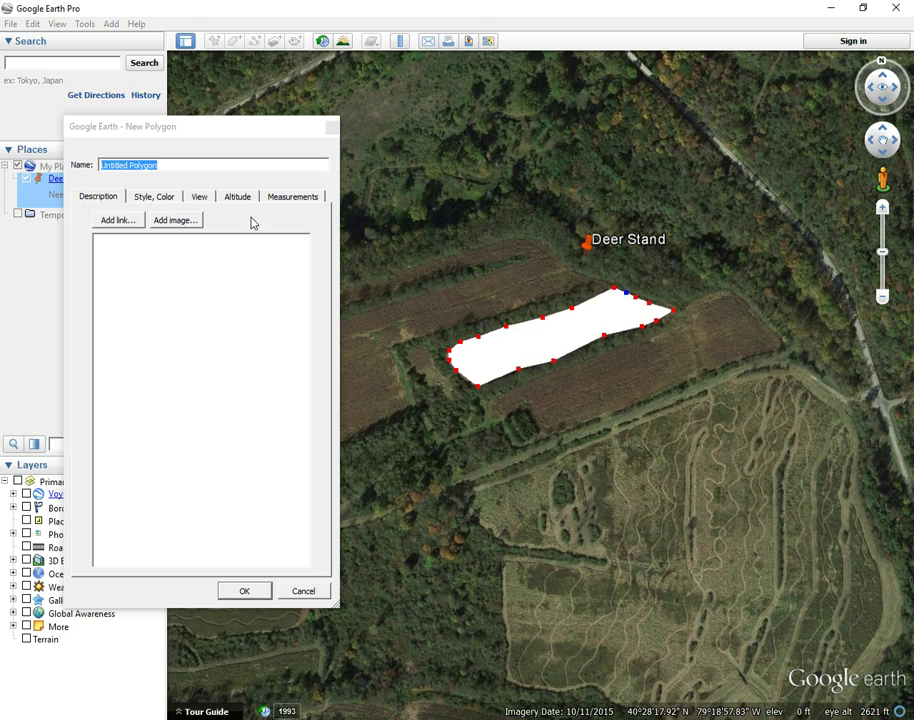
- Name the polygon "Food Plot"
click(180, 167)
drag(180, 167, 90, 163)
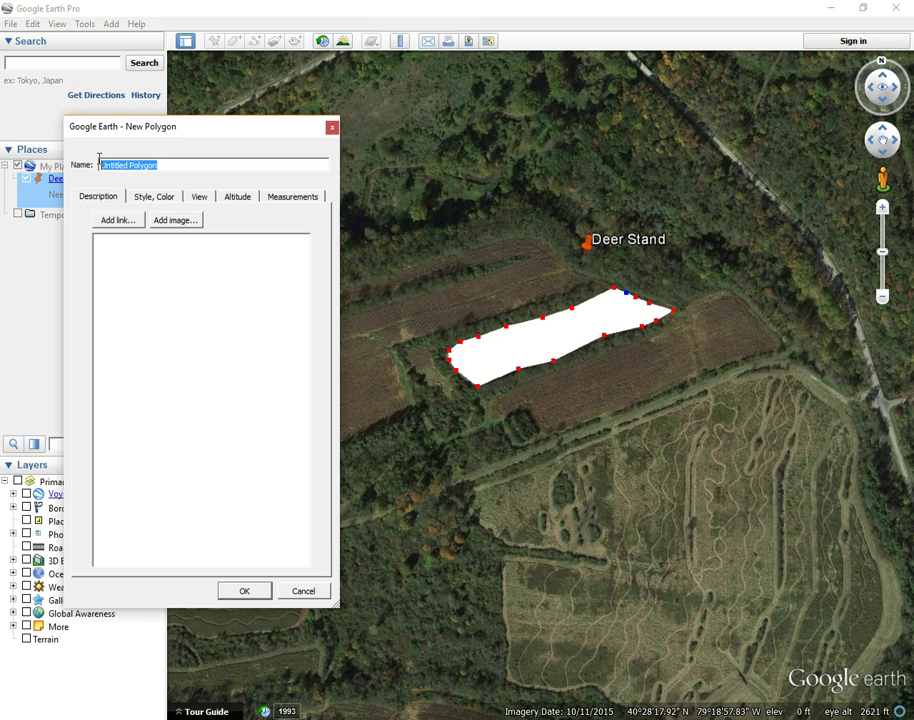
text(Food Plot)
- Set the area color of the Food Plot polygon to yellow
click(156, 200)
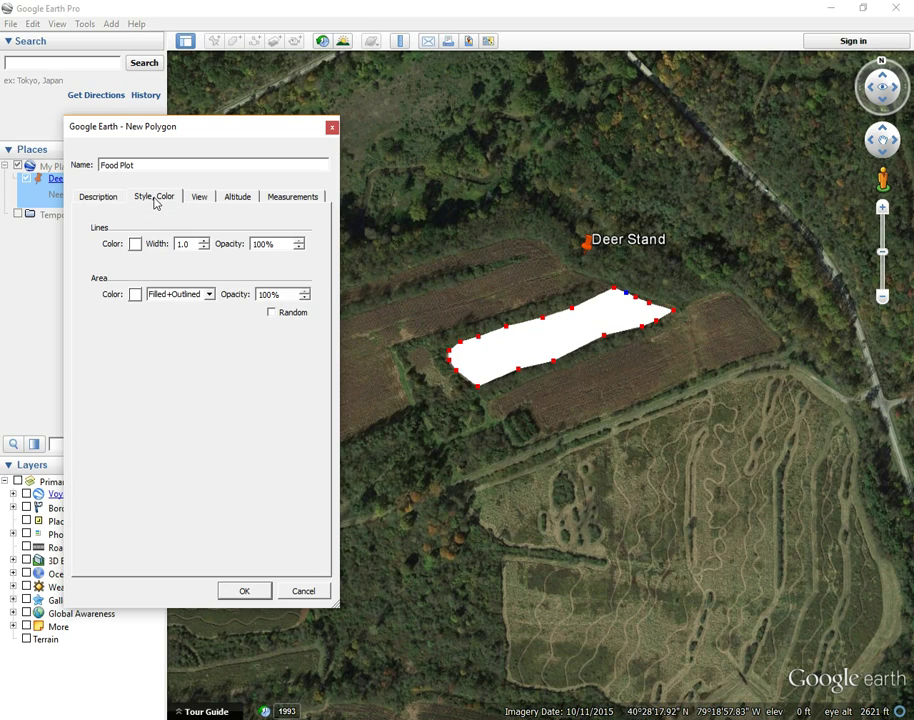
click(135, 295)
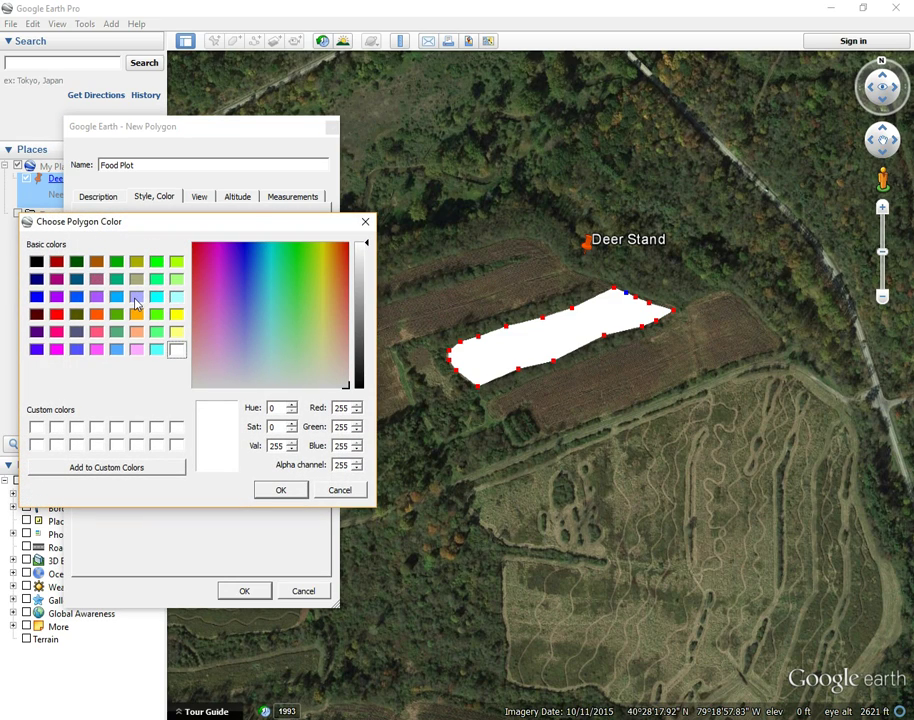
click(176, 315)
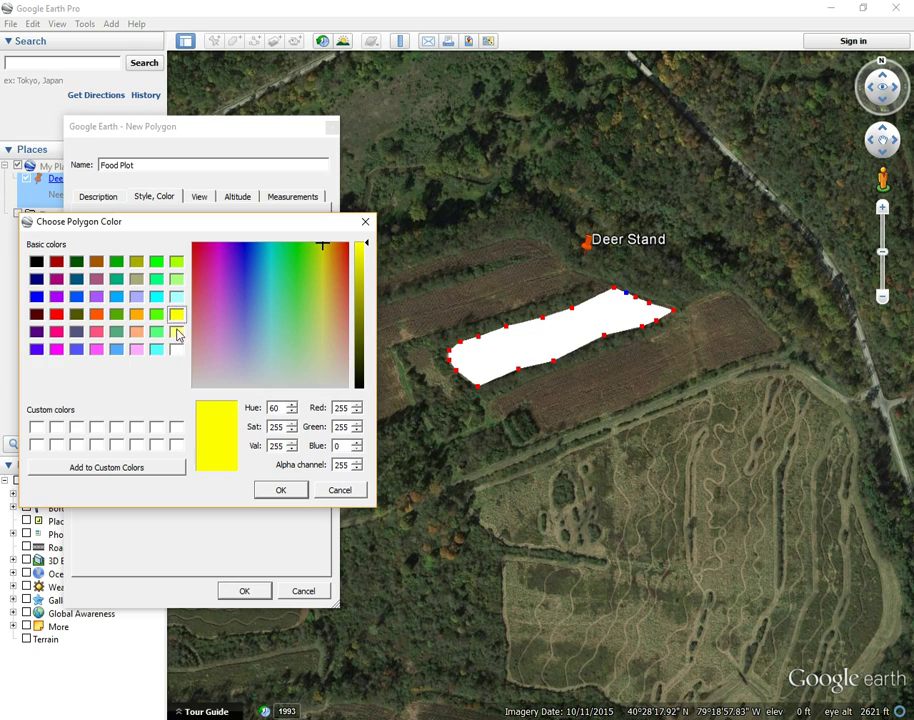
click(284, 490)
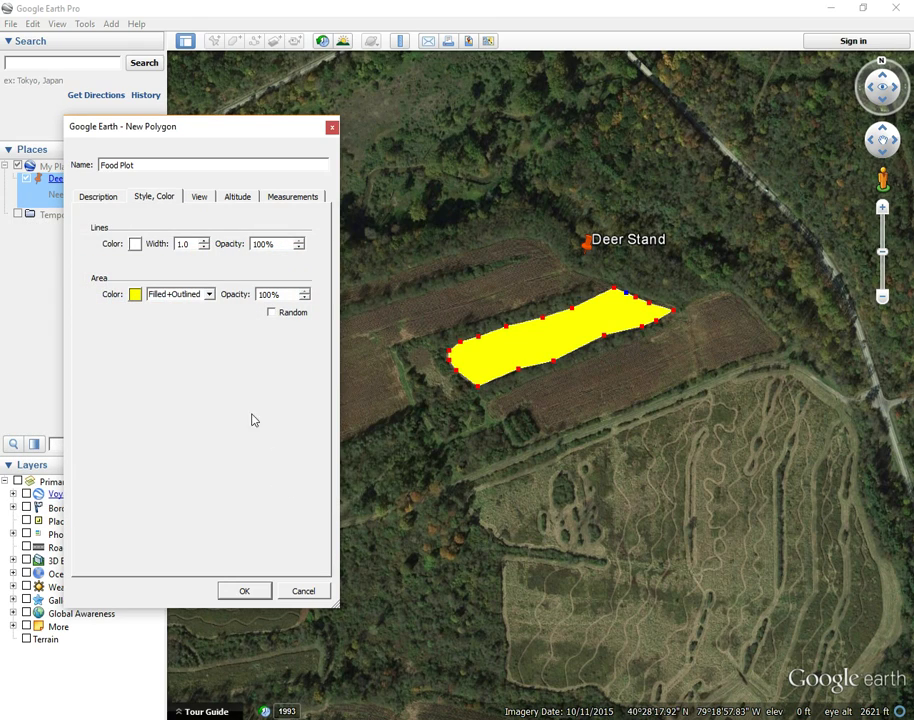
- Keep the Food Plot area as Filled+Outlined and set its opacity to 50% after trying 25%
click(207, 296)
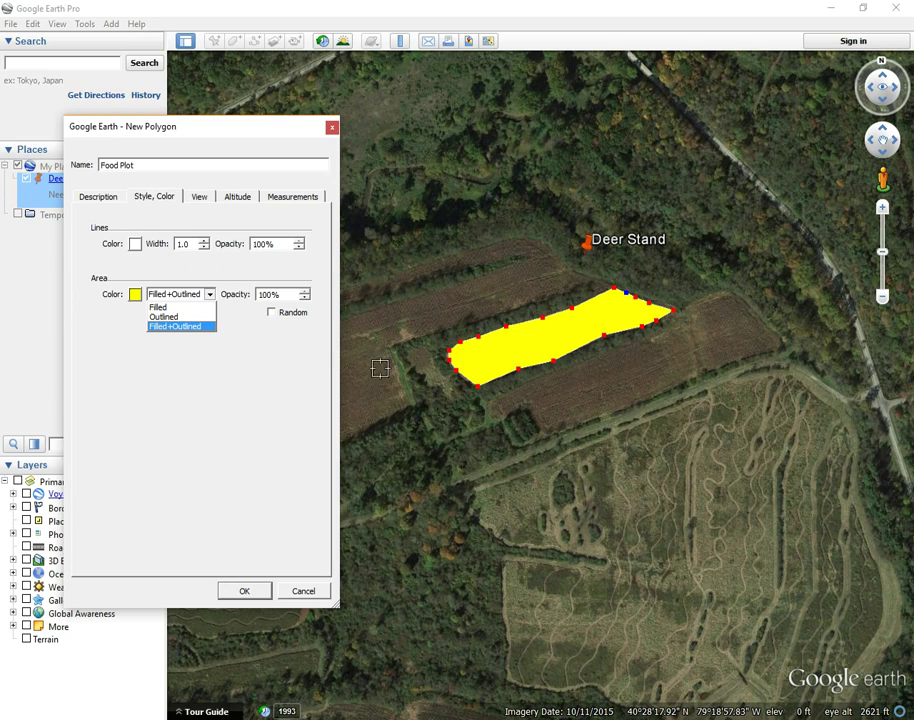
click(177, 328)
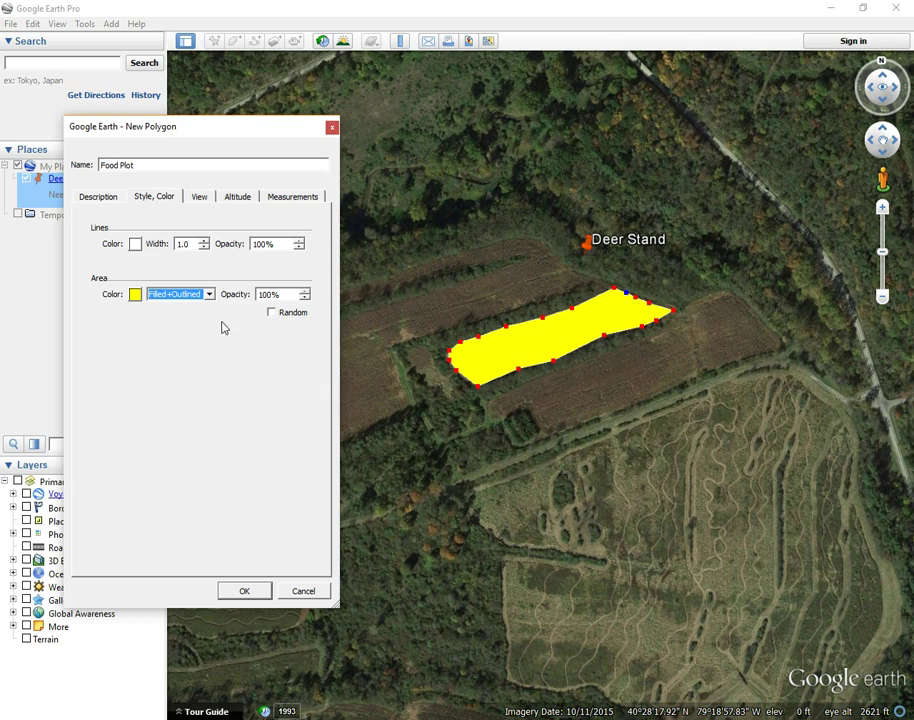
click(272, 297)
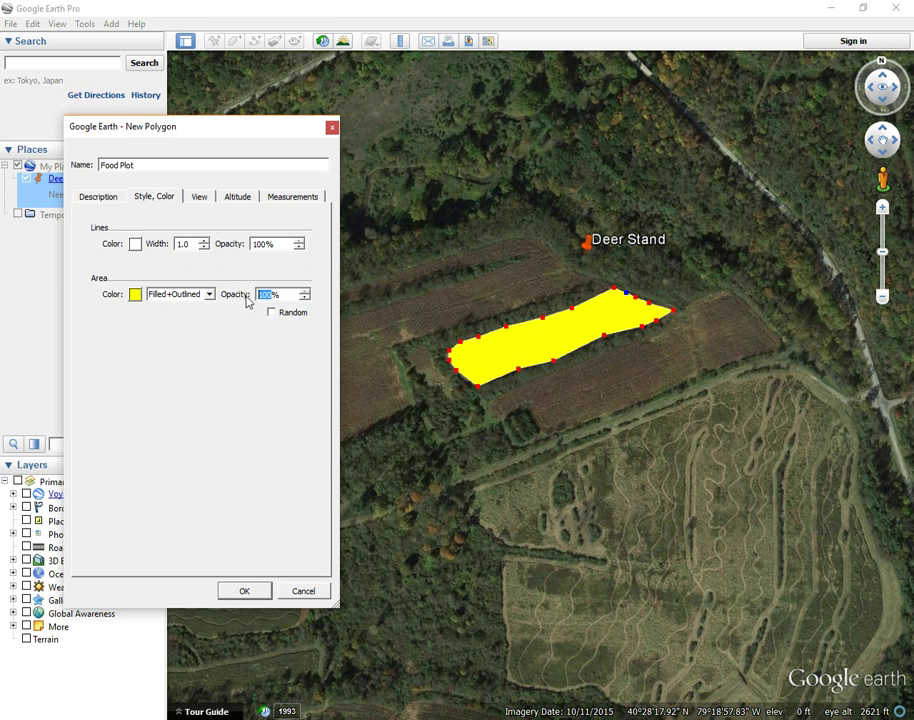
text(25)
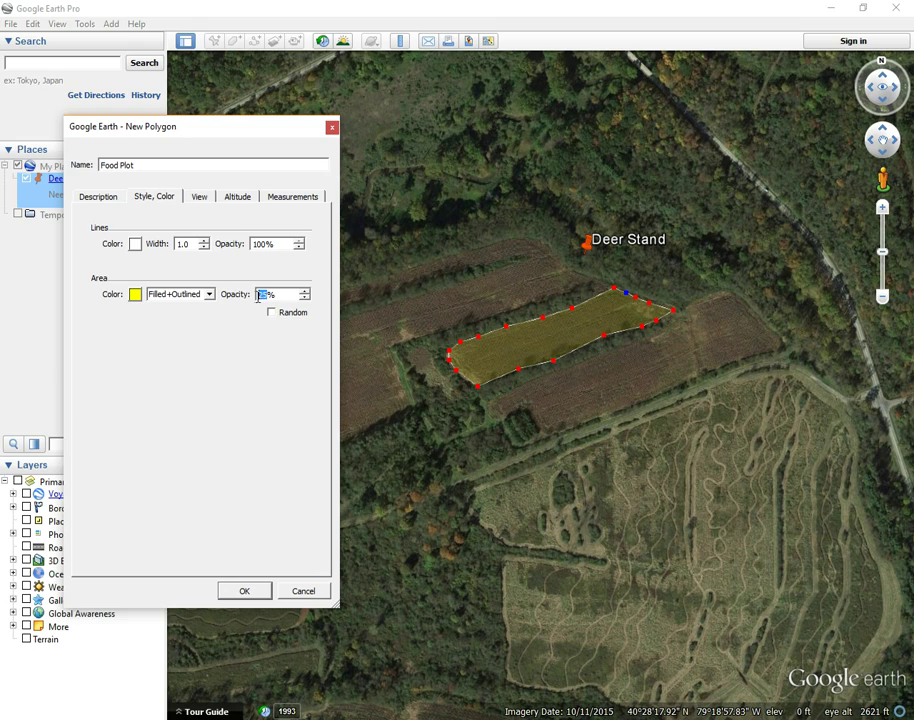
text(50)
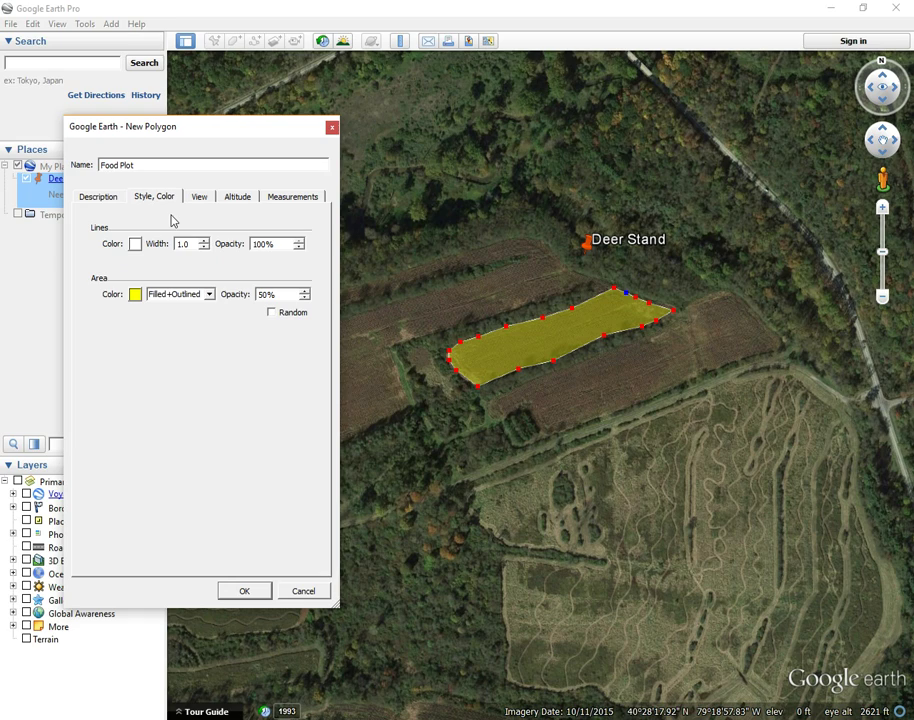
- Display the Food Plot's area measurement in acres
click(287, 199)
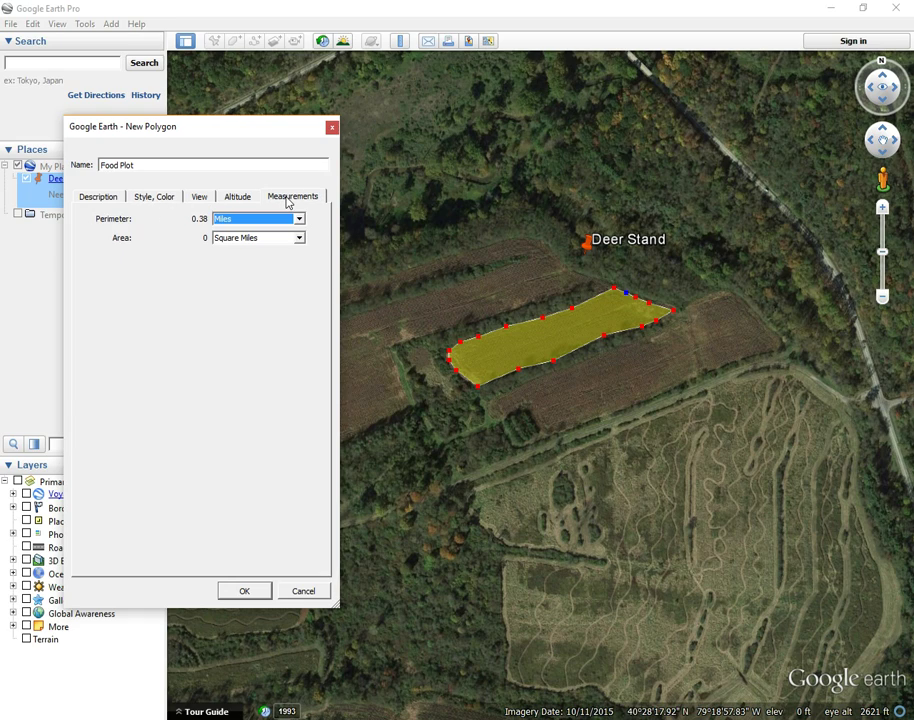
click(233, 241)
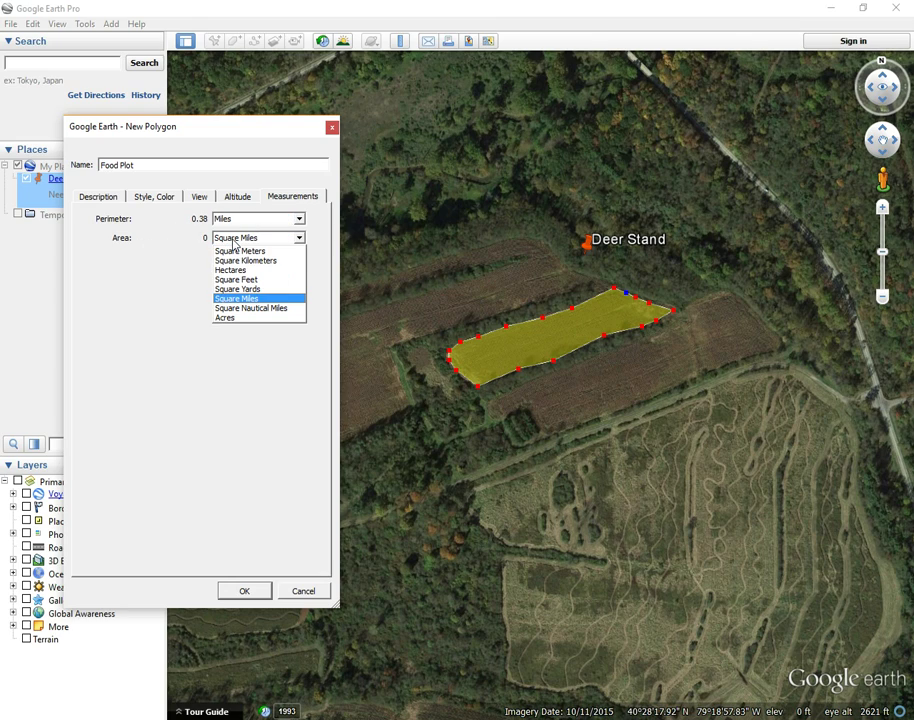
click(233, 318)
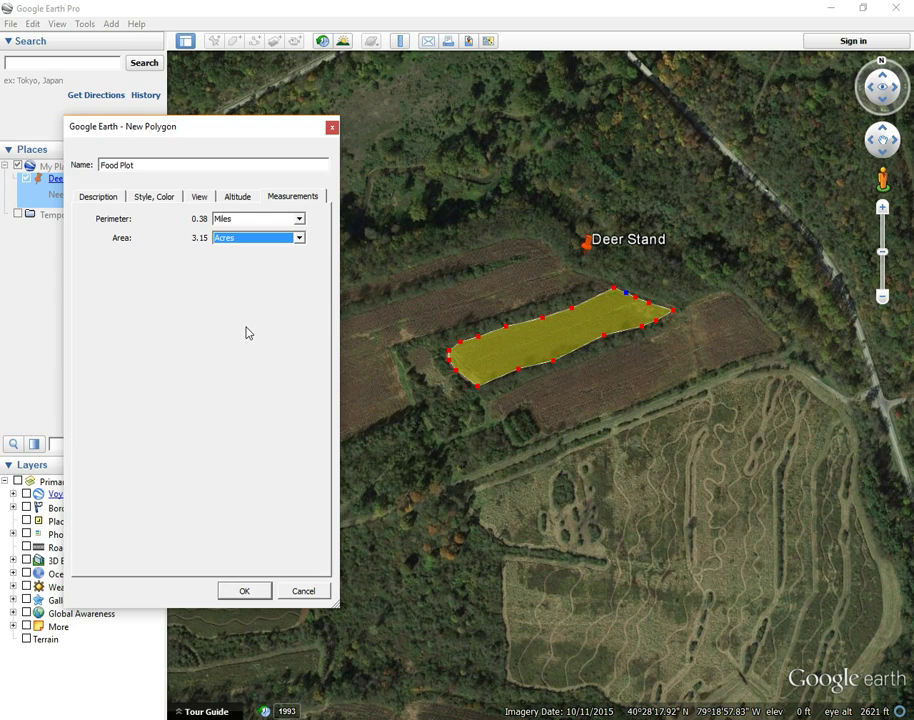
- Enter "Clover" as the Food Plot's description and save the polygon
click(98, 197)
click(160, 348)
click(244, 591)
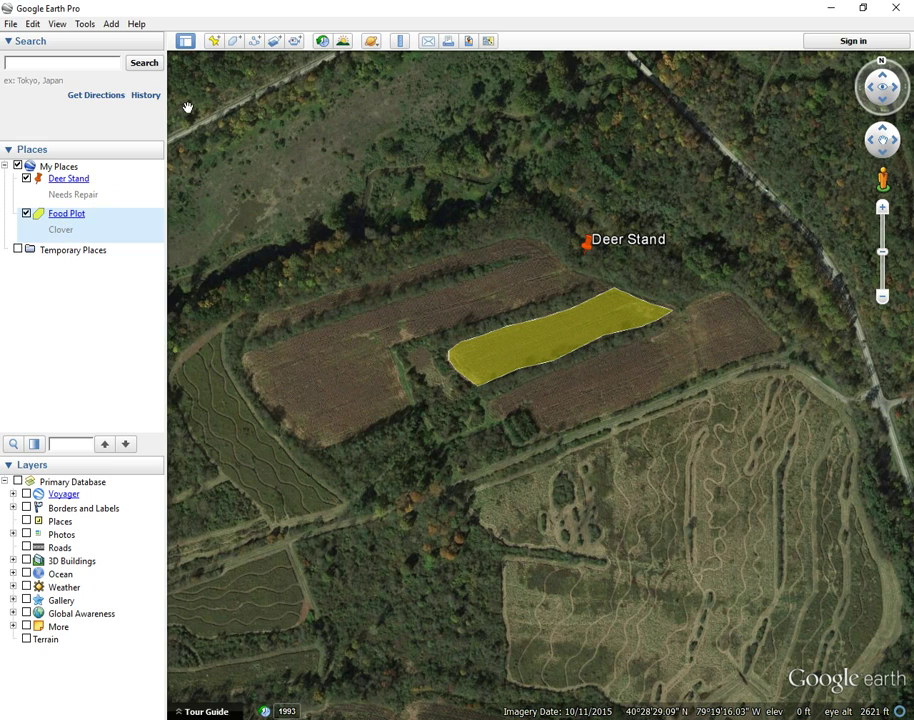
- Start a new path at the road intersection east of the fields and trace the access road westward around its bend
click(255, 42)
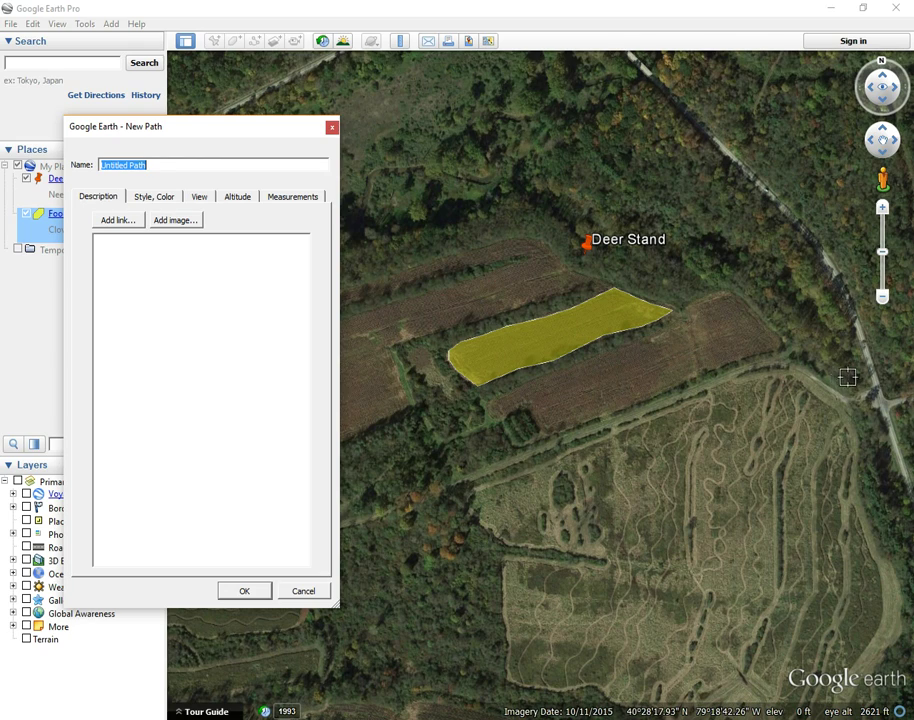
click(870, 400)
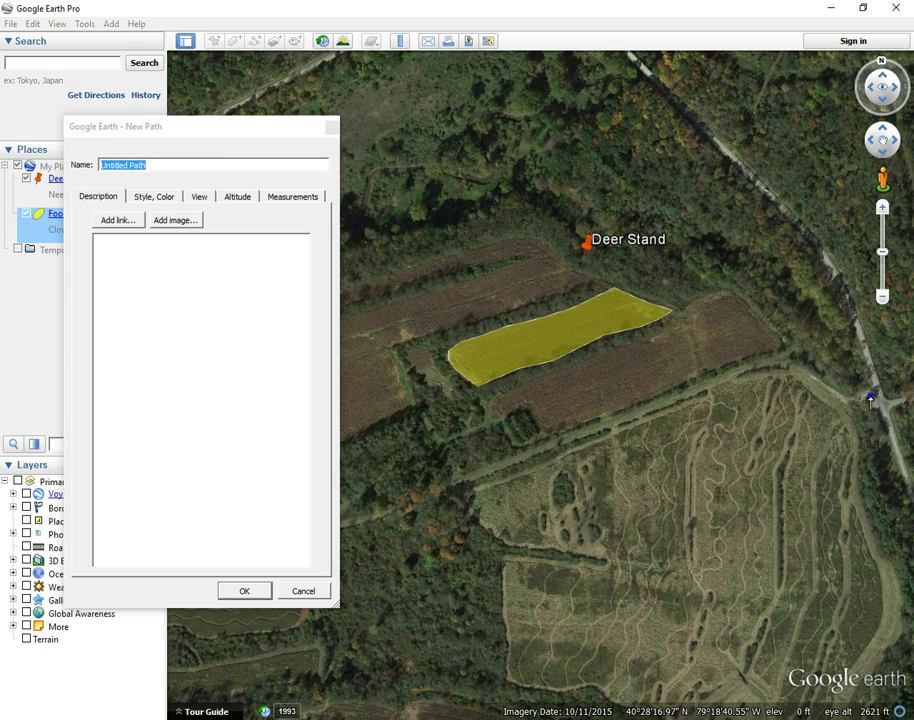
click(855, 402)
click(841, 399)
click(826, 389)
click(811, 379)
click(785, 369)
click(770, 369)
- Continue the path southwest along the straight stretch of road below the fields to the edge of the woods
click(739, 374)
click(712, 384)
click(684, 394)
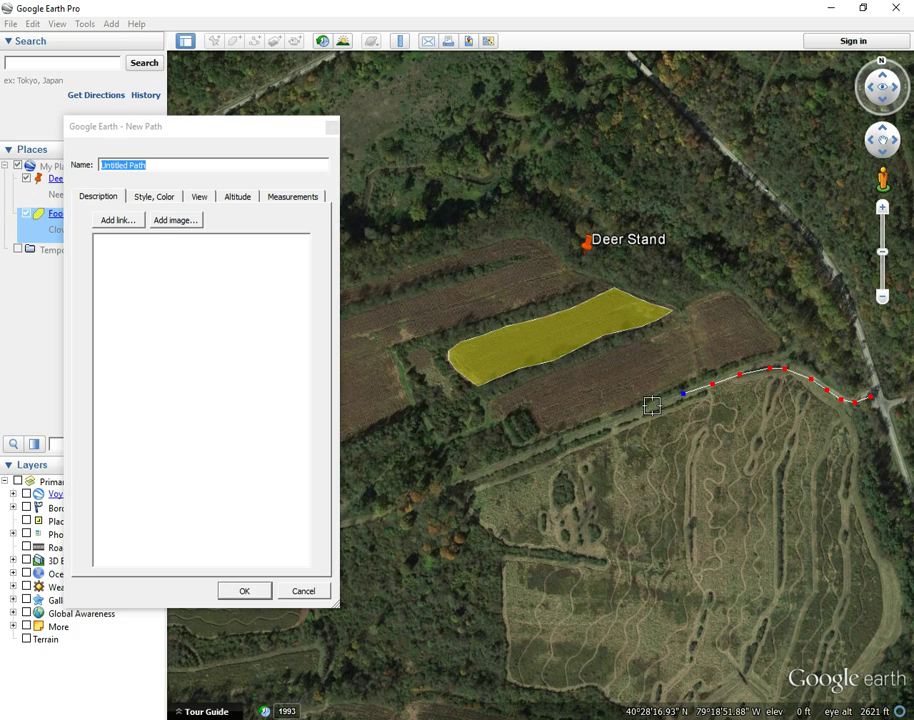
click(649, 405)
click(592, 427)
click(514, 458)
click(459, 482)
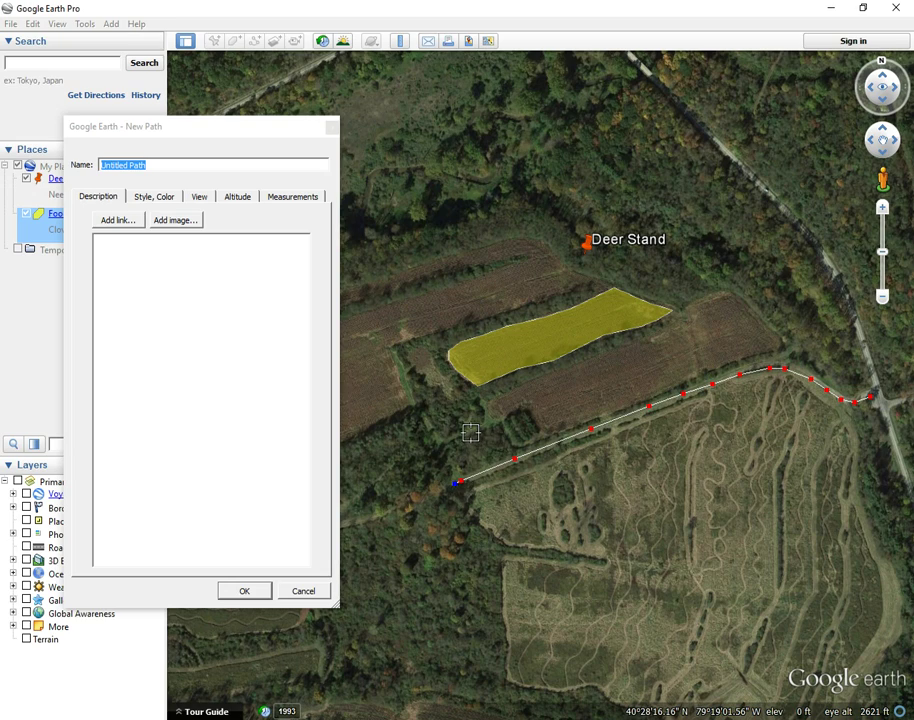
- Name the path "Road"
click(153, 166)
drag(153, 166, 88, 169)
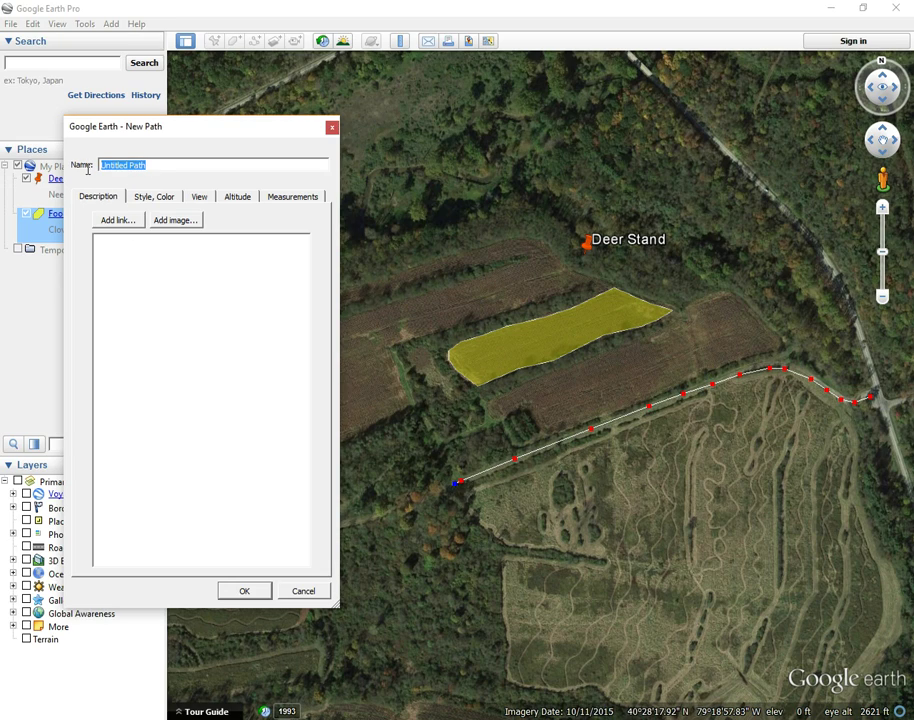
text(Road)
- Set the Road path's line color to medium blue and its width to 2.0
click(148, 198)
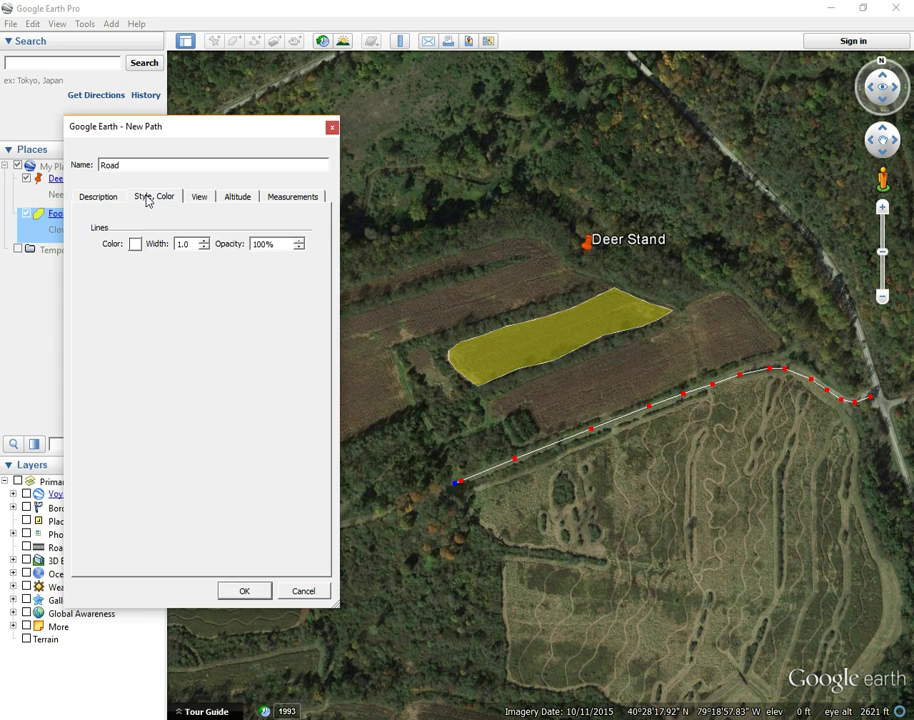
click(136, 247)
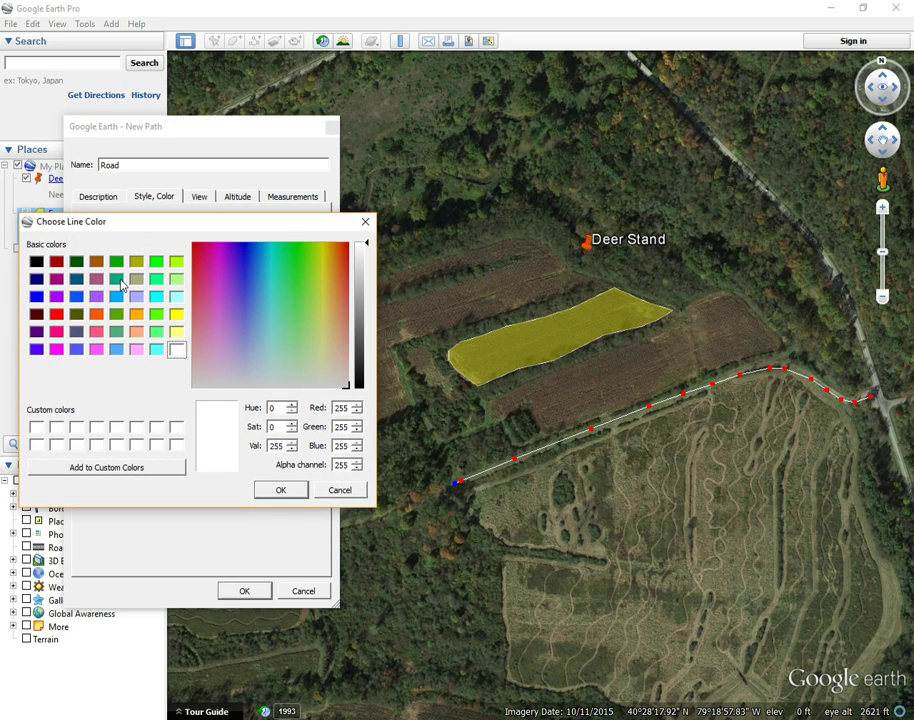
click(76, 349)
click(280, 491)
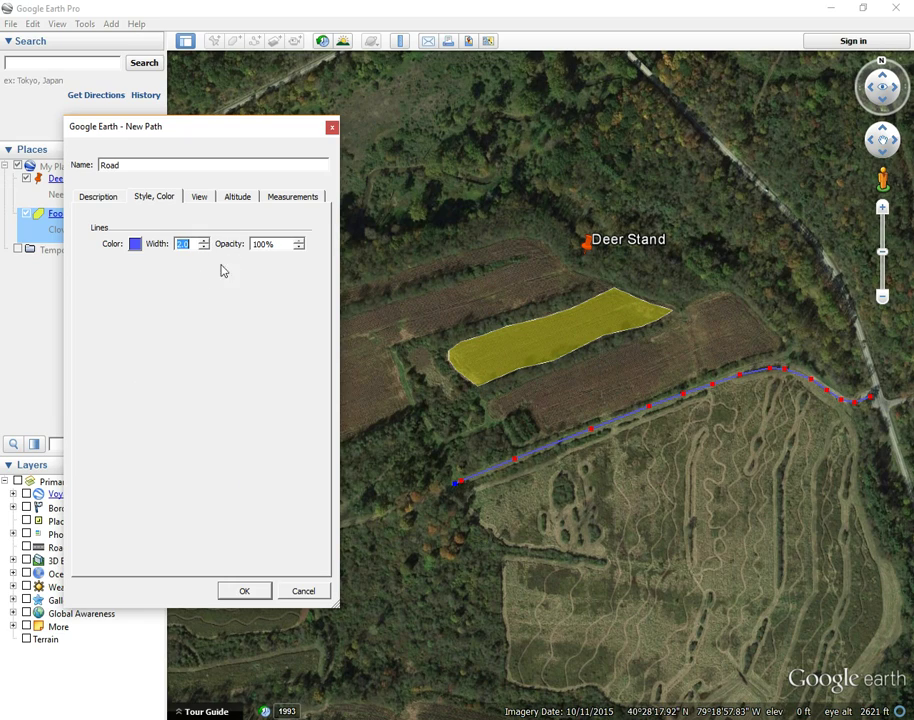
- Display the Road path's length in yards and save the path
click(287, 198)
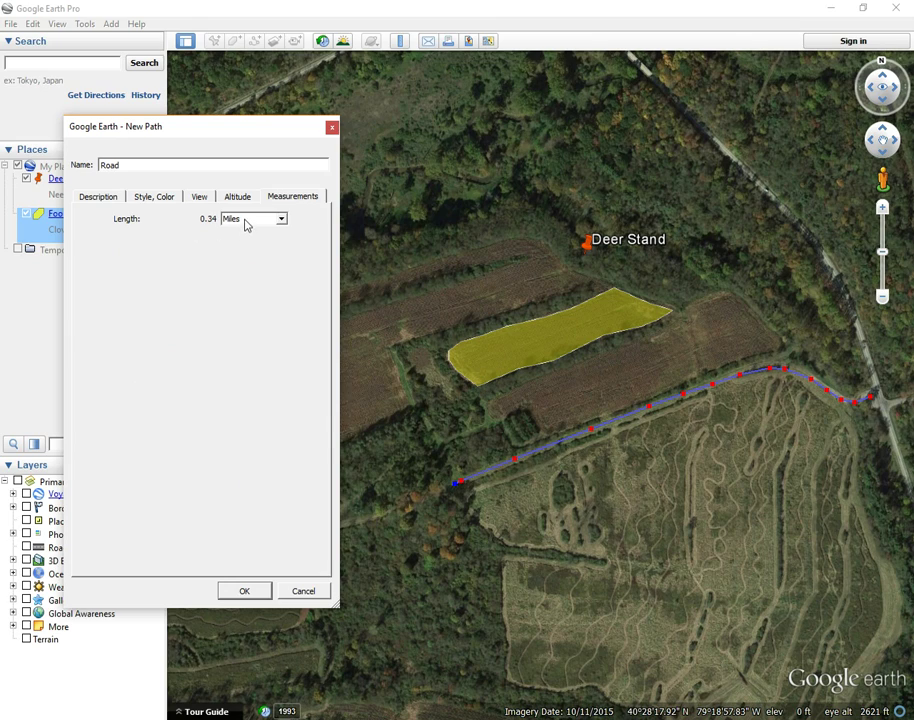
click(247, 218)
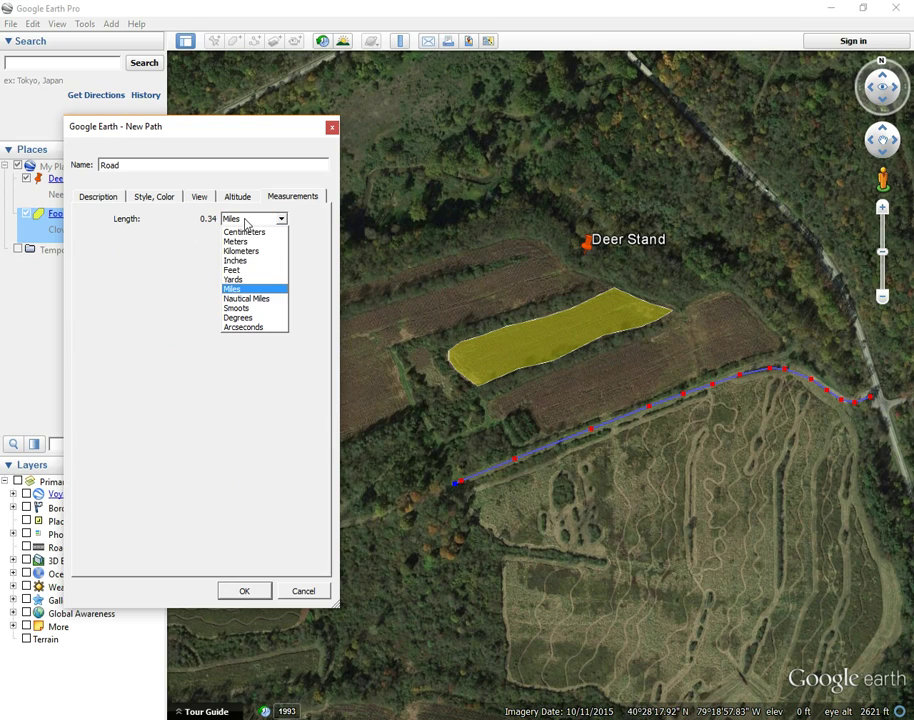
click(243, 280)
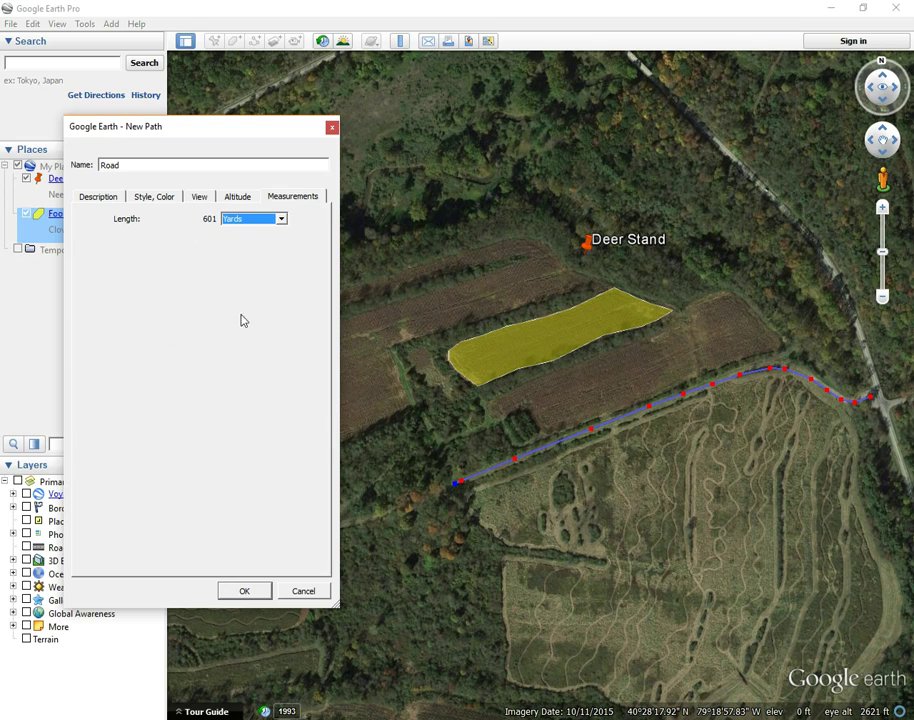
click(244, 591)
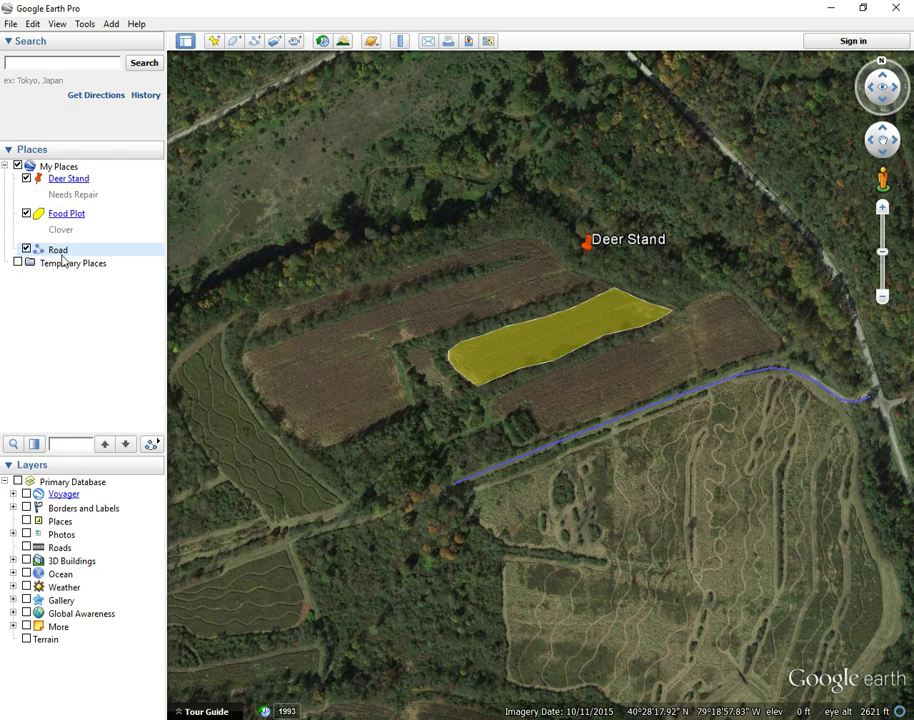
drag(404, 437, 330, 433)
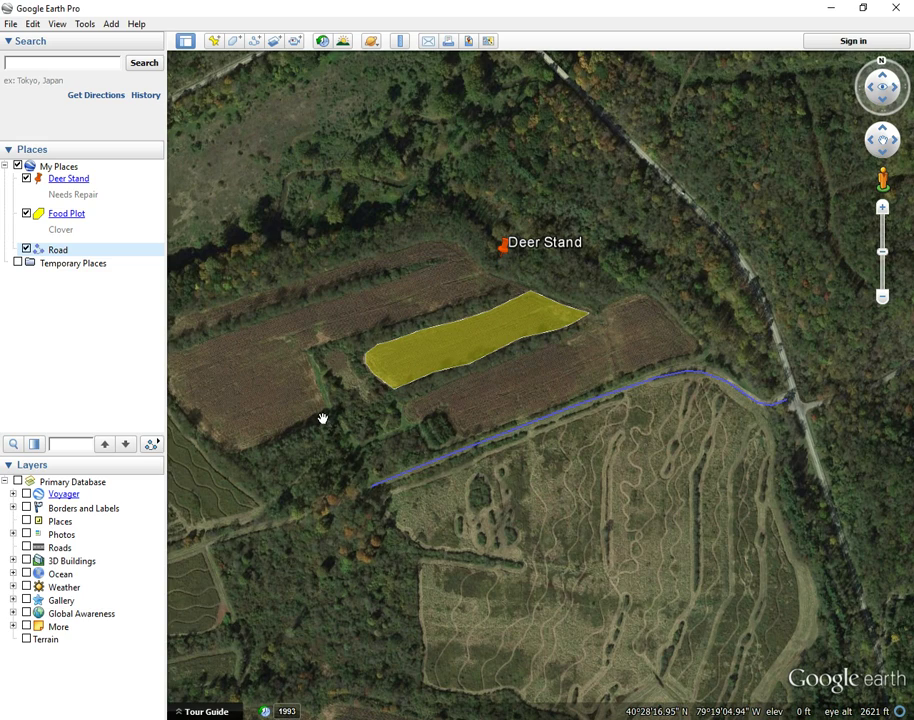